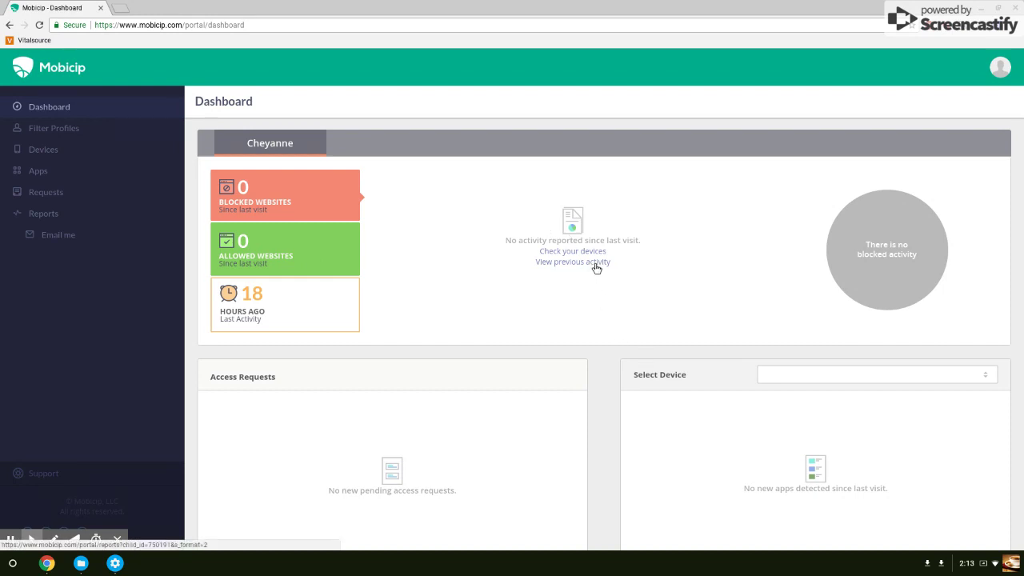
# Step: Review the dashboard's allowed and blocked website summaries, access requests and new app overview
pyautogui.click(253, 251)
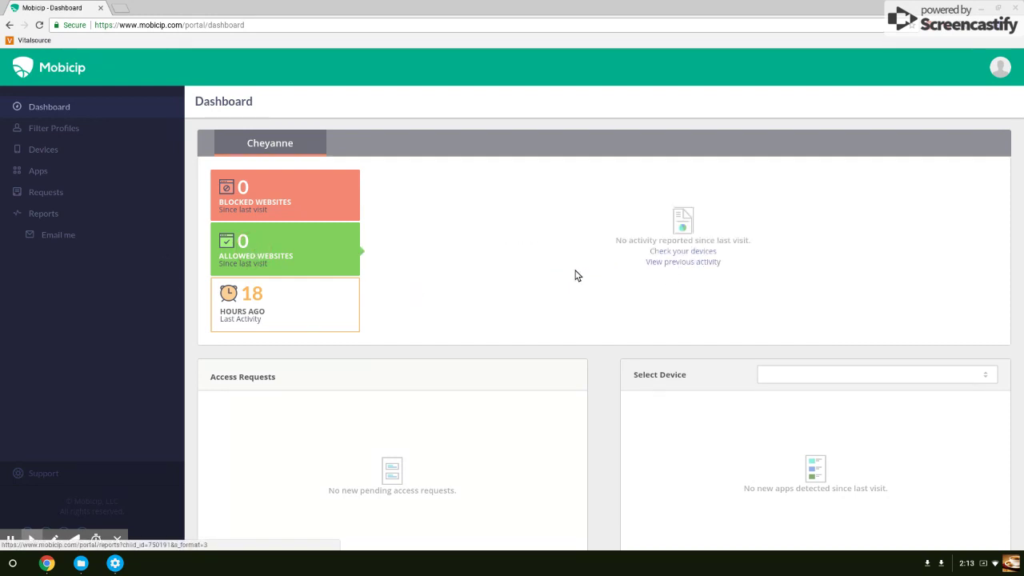
pyautogui.click(291, 199)
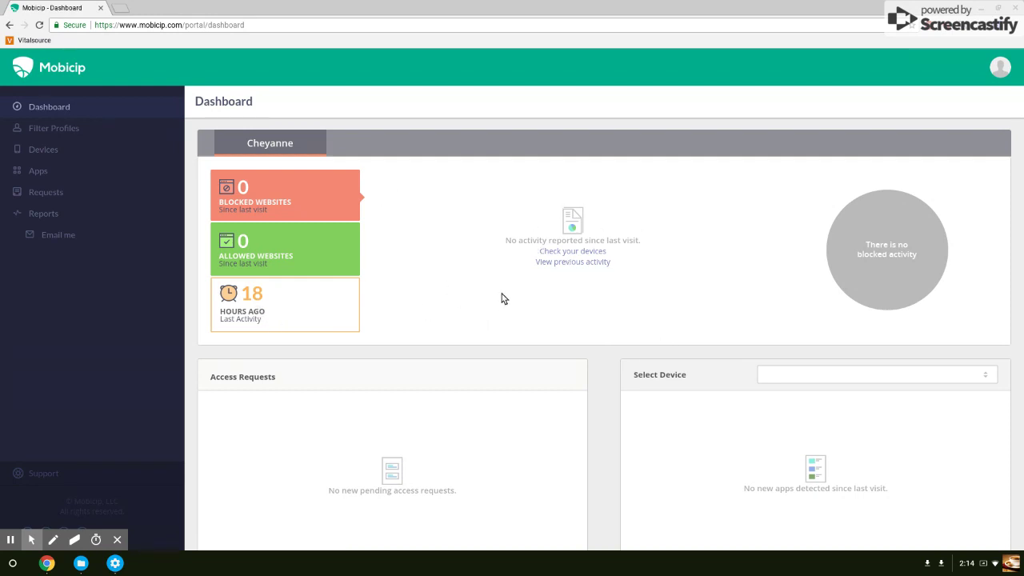
pyautogui.scroll(-2, 502, 298)
pyautogui.scroll(-1, 480, 308)
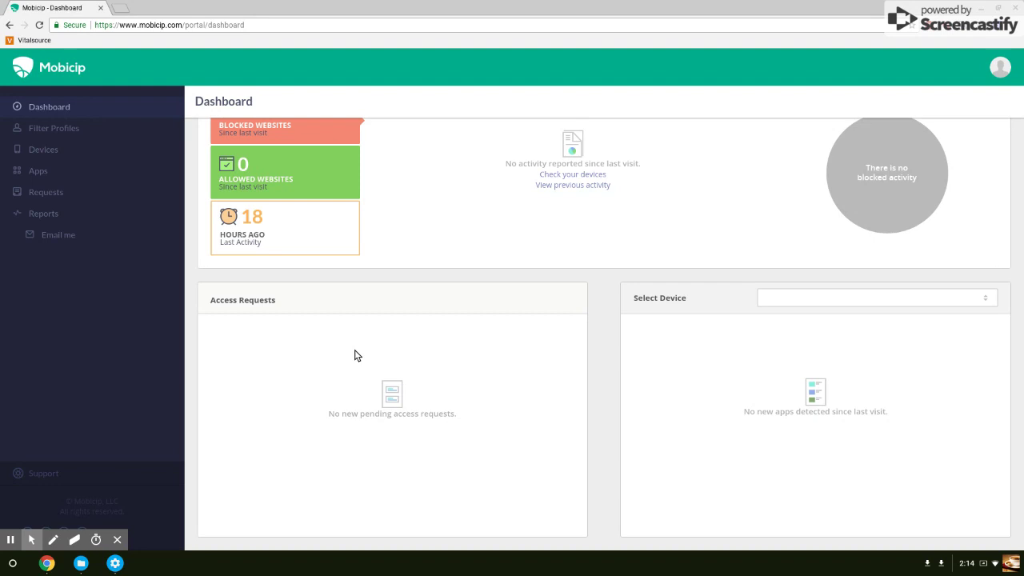
# Step: Open the filter profiles list and check which settings options the Child 1 profile offers
pyautogui.click(70, 132)
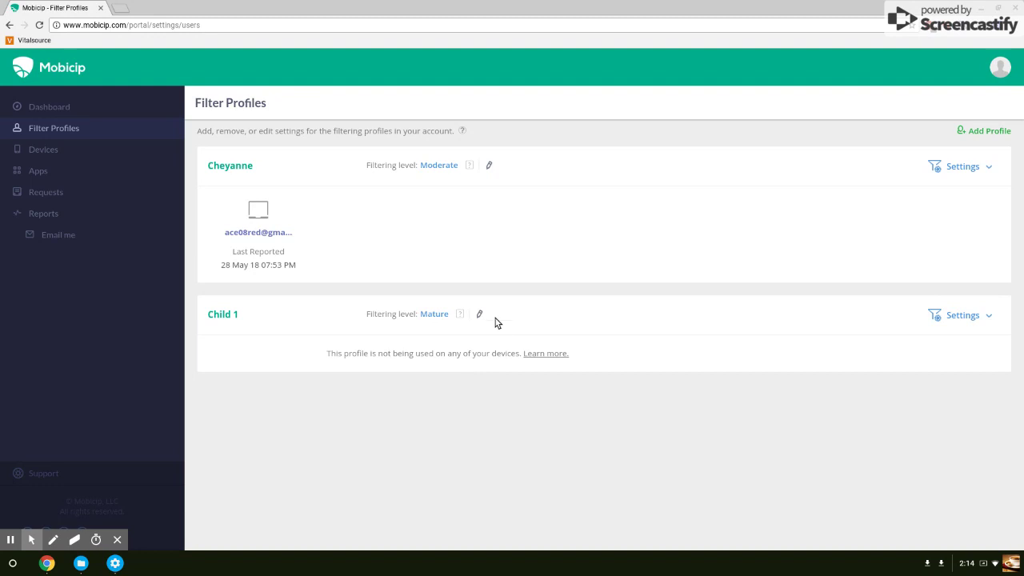
pyautogui.click(931, 316)
pyautogui.click(839, 290)
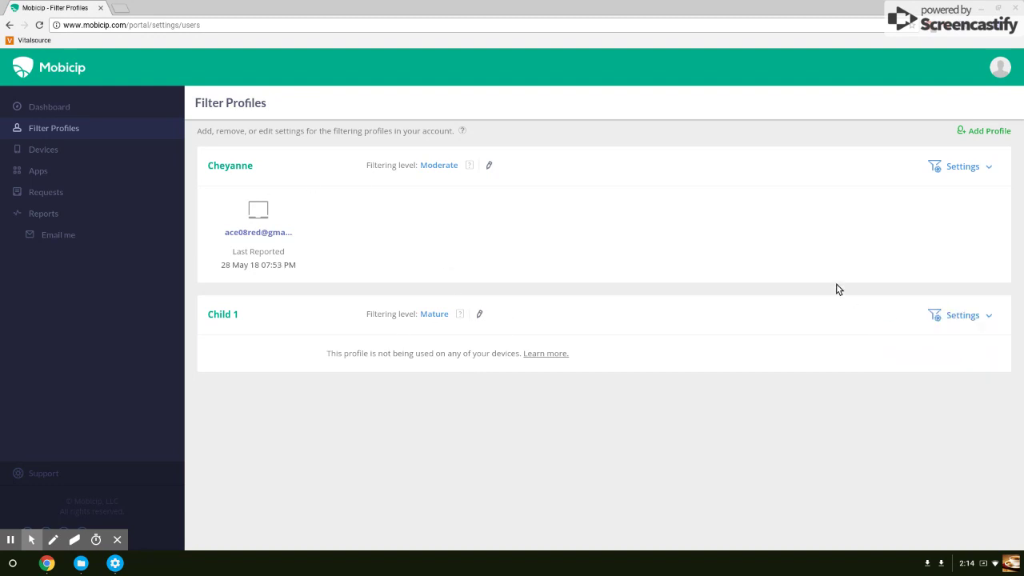
pyautogui.click(985, 132)
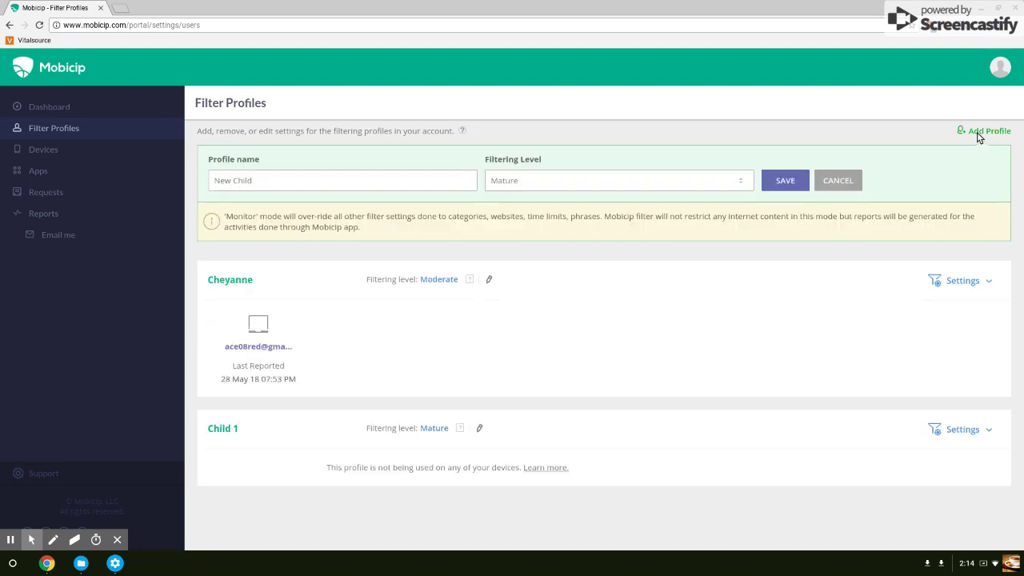
pyautogui.click(331, 176)
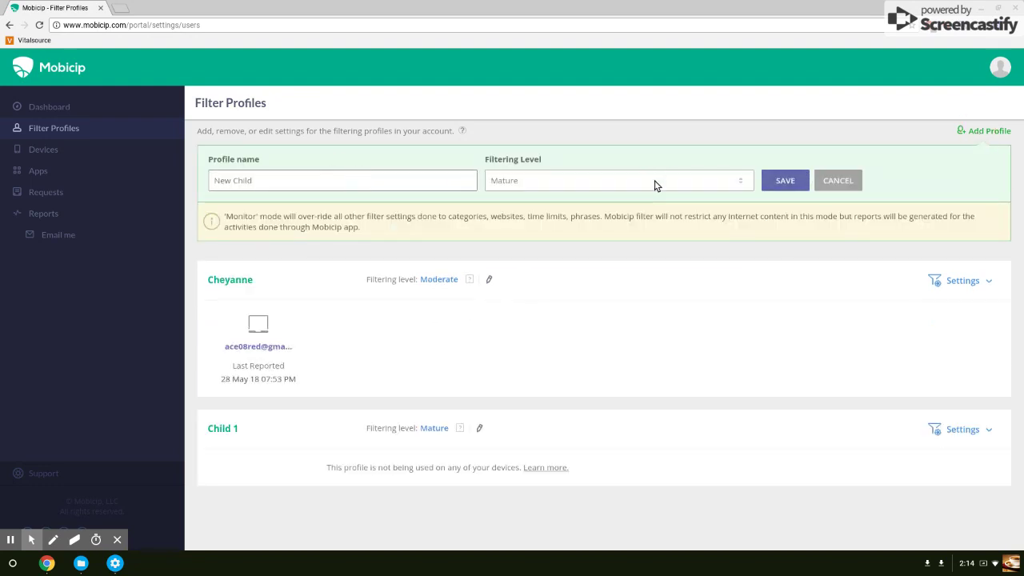
pyautogui.click(654, 183)
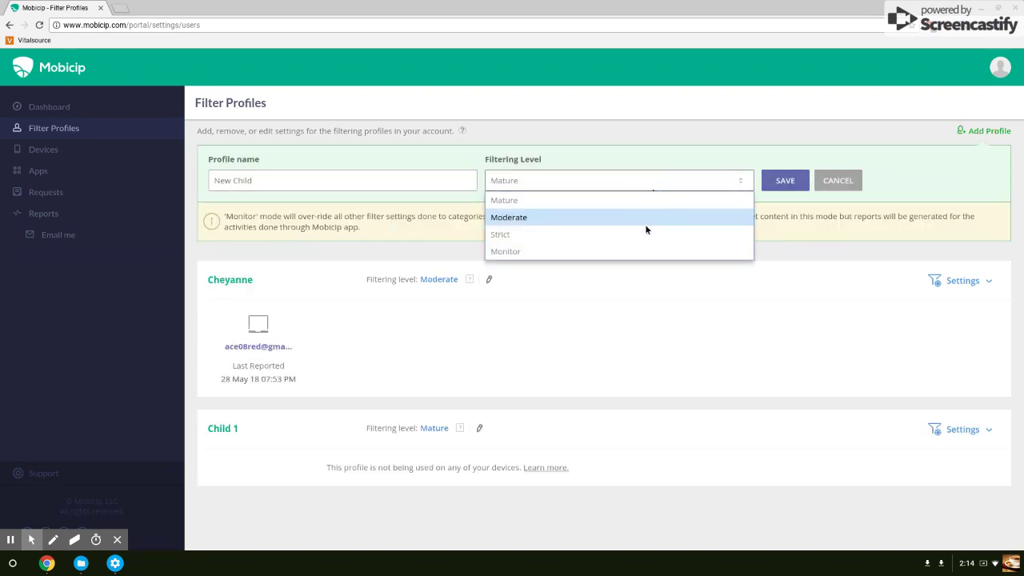
pyautogui.click(845, 180)
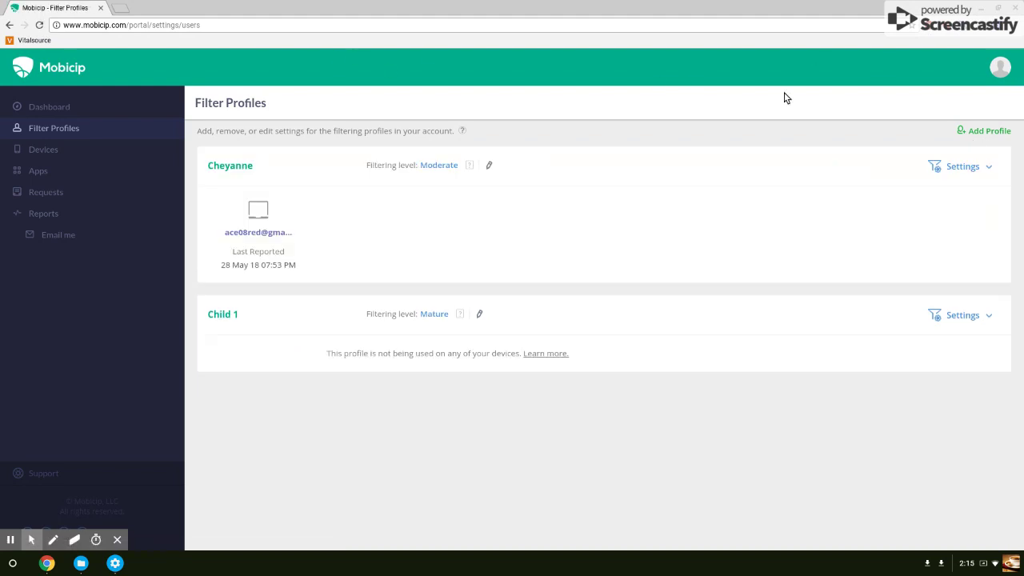
# Step: Open the form for a new filter profile and look through its available filtering levels
pyautogui.click(992, 130)
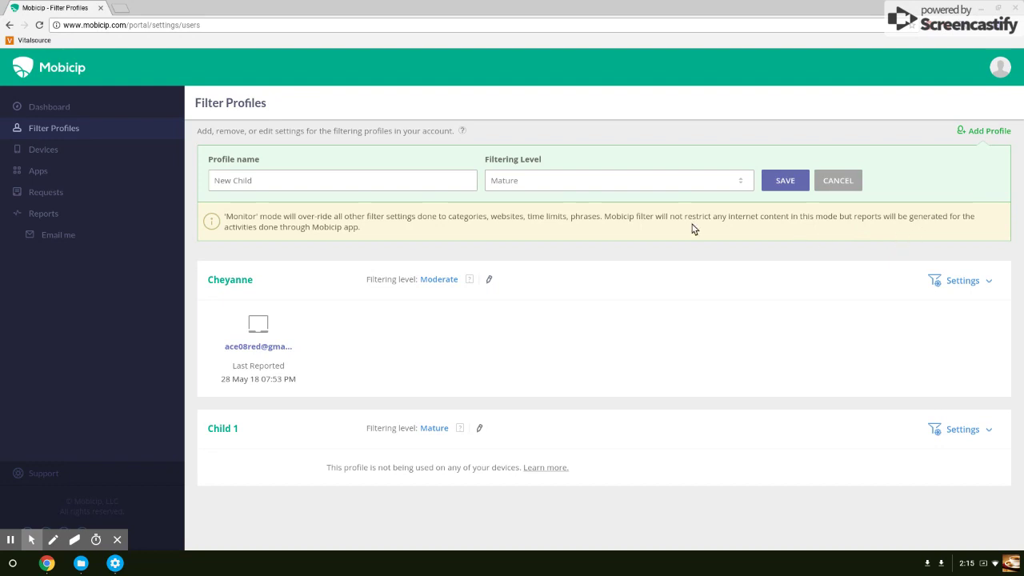
pyautogui.click(569, 180)
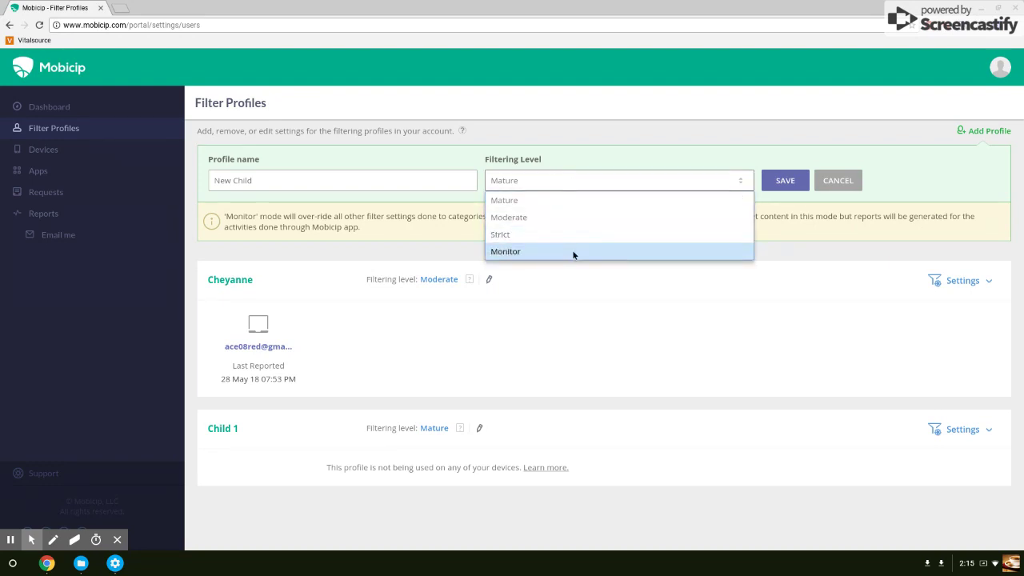
pyautogui.click(948, 220)
pyautogui.scroll(-1, 737, 257)
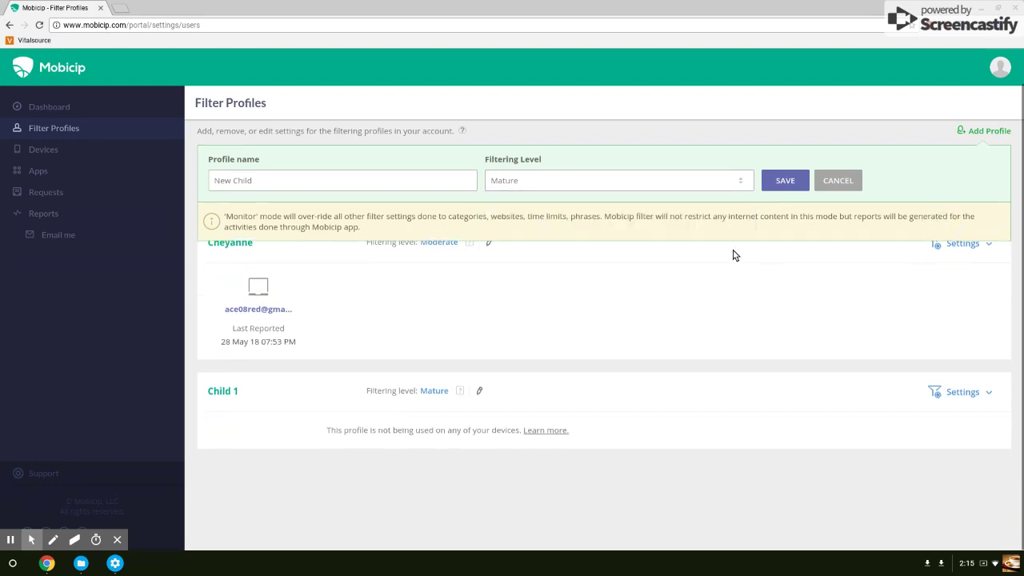
# Step: Open the Child 1 profile's filter settings for editing and review its internet categories and filtering level
pyautogui.click(964, 392)
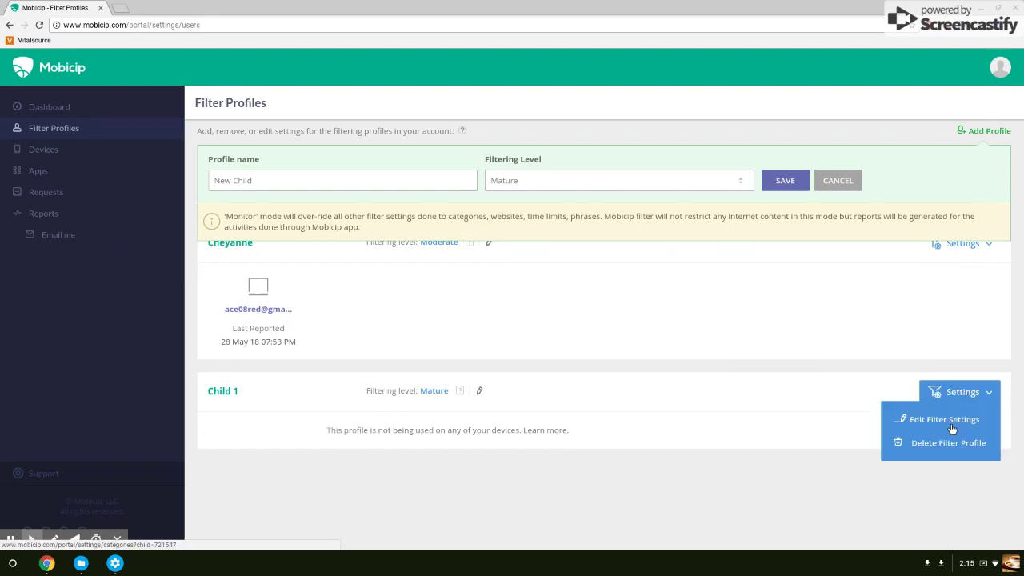
pyautogui.click(432, 391)
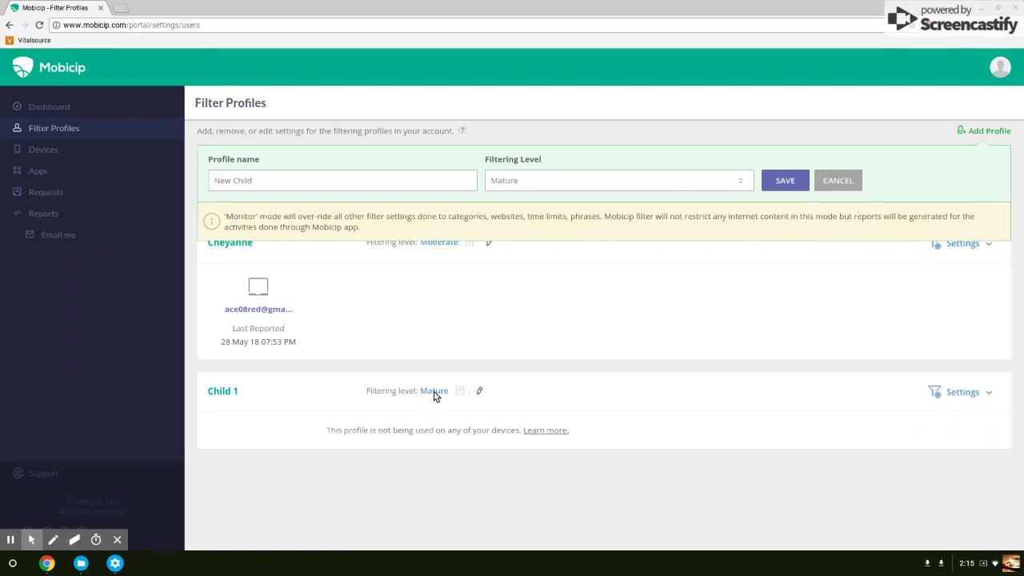
pyautogui.click(989, 393)
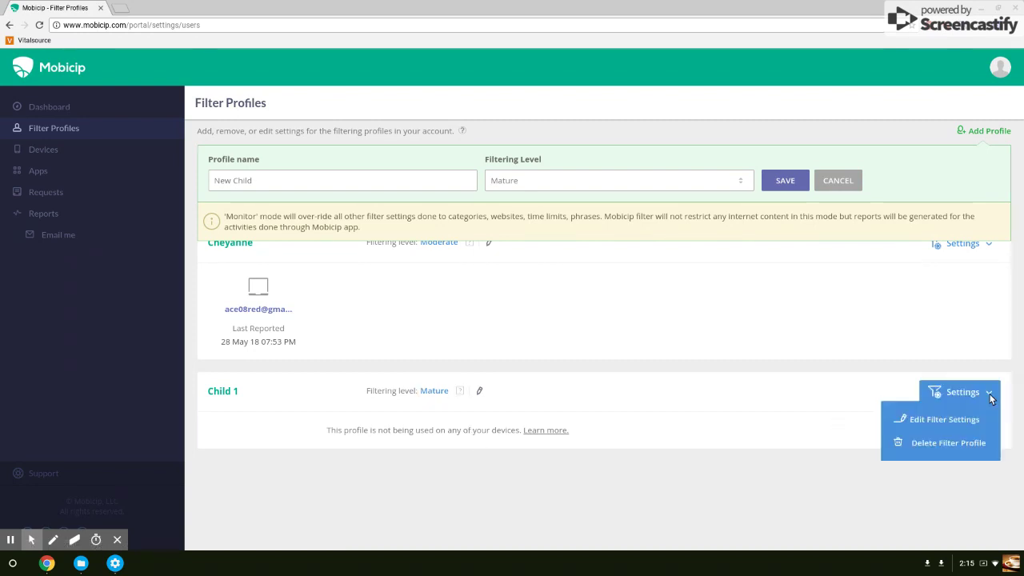
pyautogui.click(949, 427)
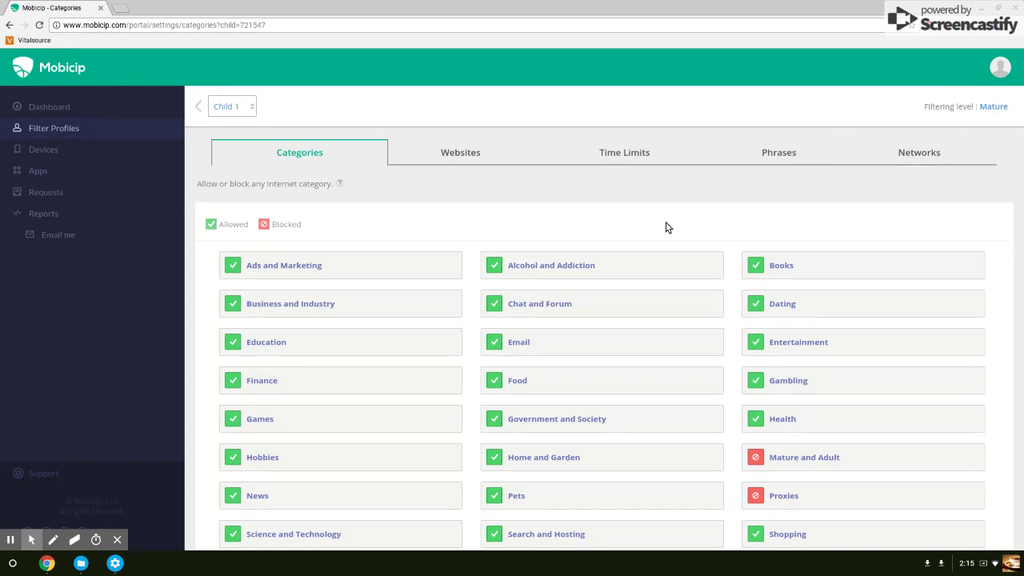
pyautogui.scroll(-2, 393, 213)
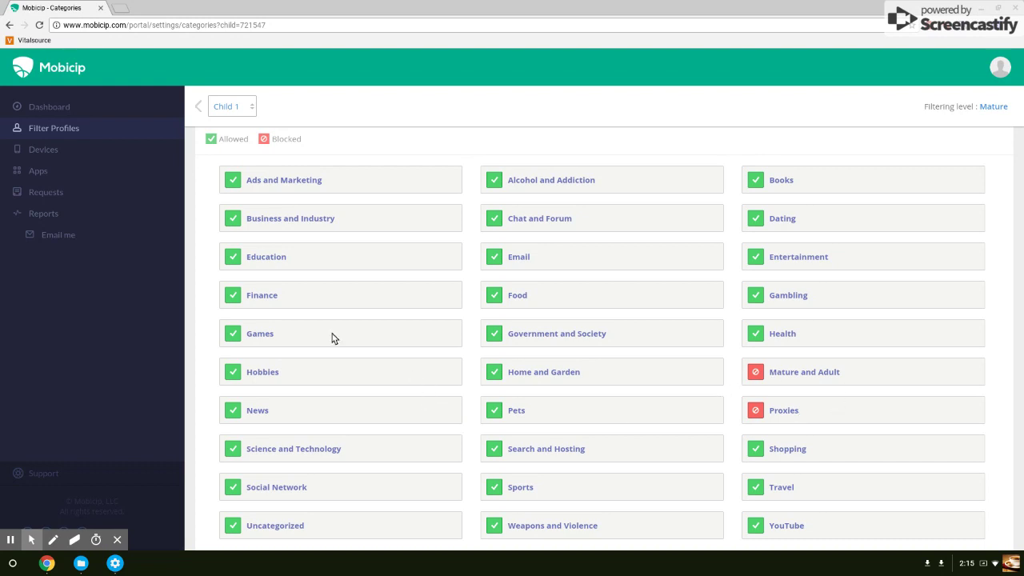
pyautogui.scroll(2, 304, 319)
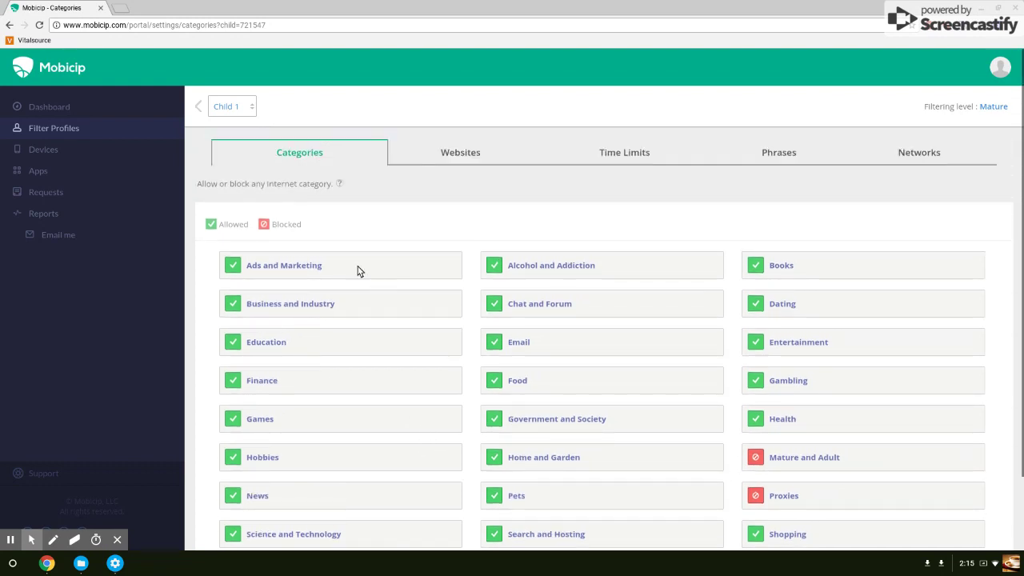
pyautogui.click(993, 106)
pyautogui.doubleClick(993, 106)
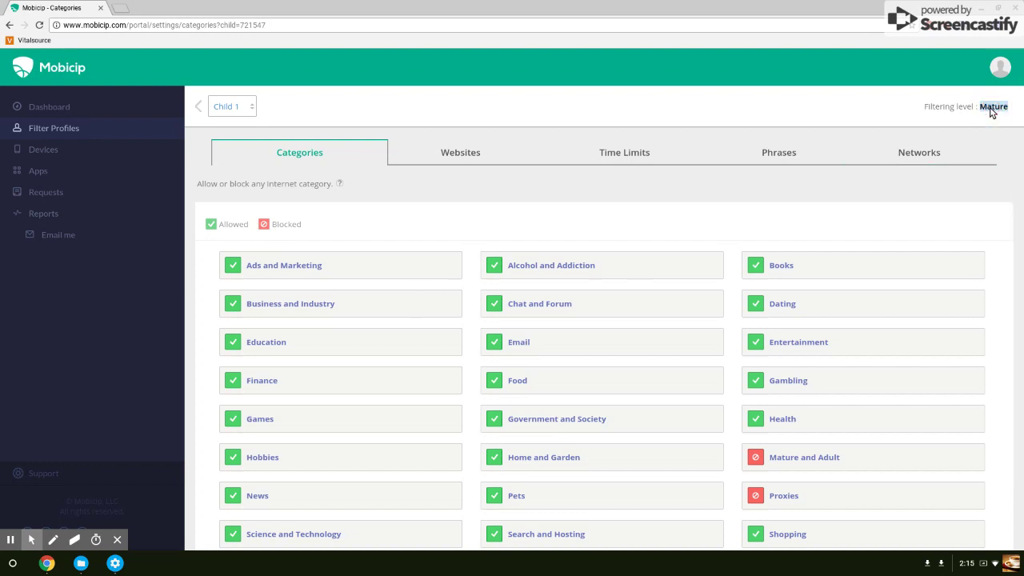
# Step: Try blocking the Ads and Marketing and Business and Industry categories, and set both back to allowed
pyautogui.click(232, 267)
pyautogui.click(233, 313)
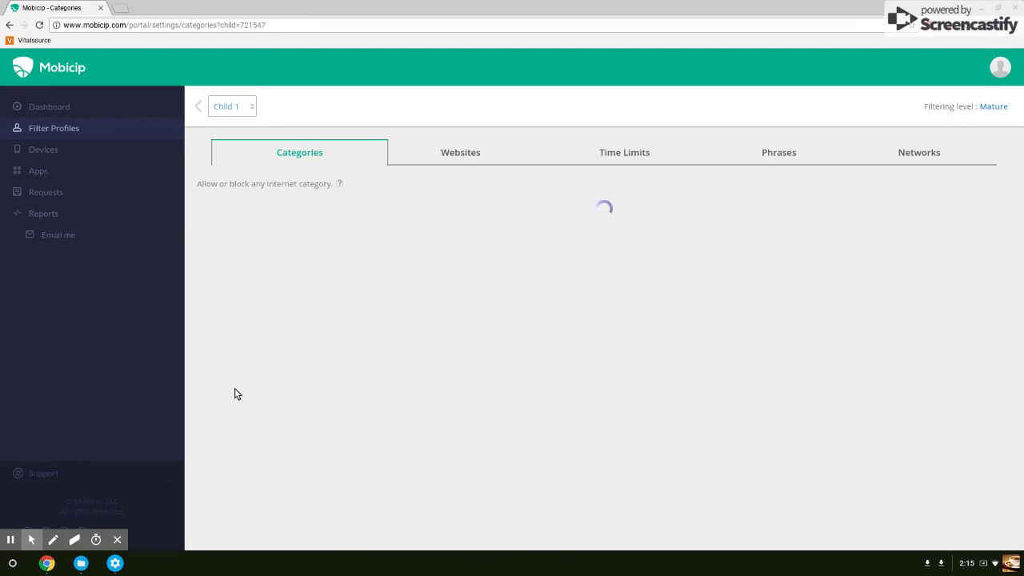
pyautogui.click(233, 354)
pyautogui.click(234, 320)
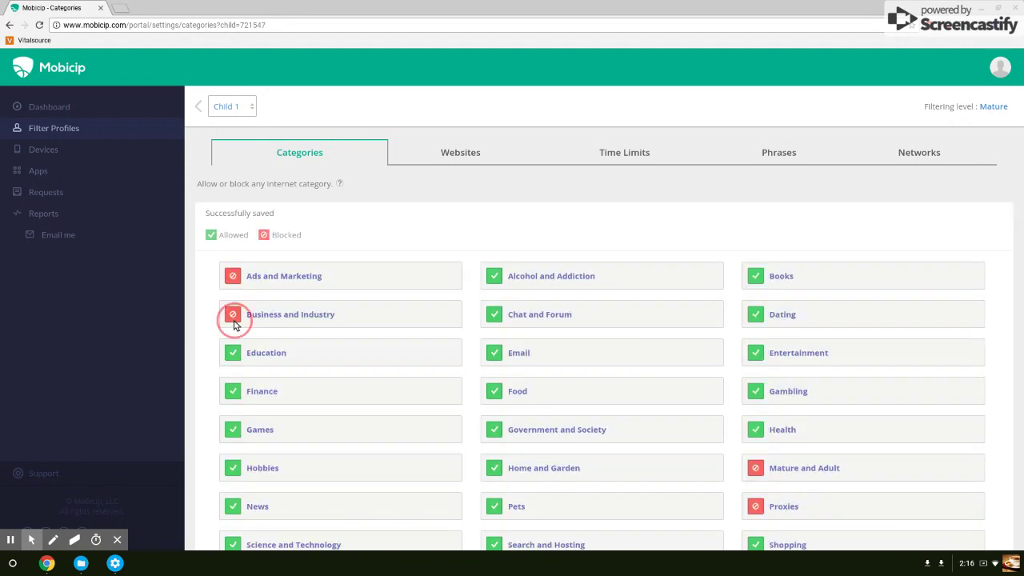
pyautogui.click(233, 277)
# Step: Block the Gambling and Health categories for Child 1
pyautogui.scroll(-1, 677, 352)
pyautogui.click(760, 298)
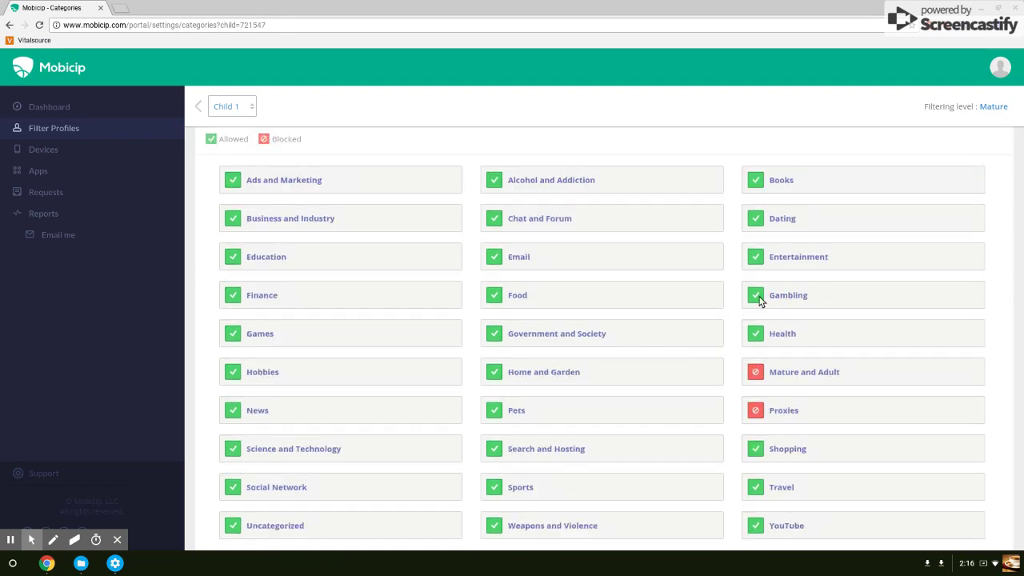
pyautogui.click(758, 298)
pyautogui.click(758, 337)
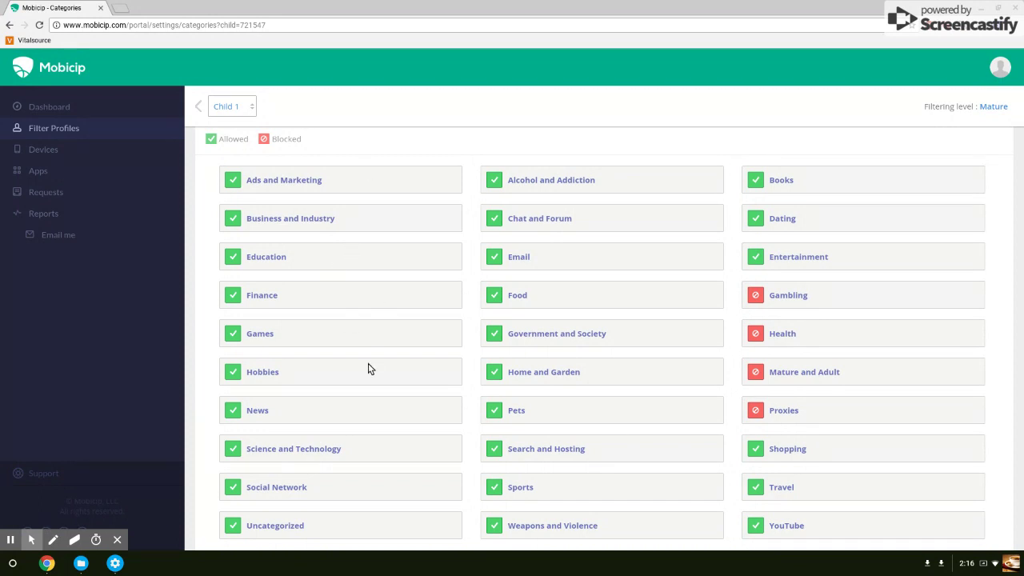
# Step: Set the Health category back to allowed, and try blocking YouTube before allowing it again
pyautogui.click(762, 341)
pyautogui.click(756, 526)
pyautogui.click(756, 526)
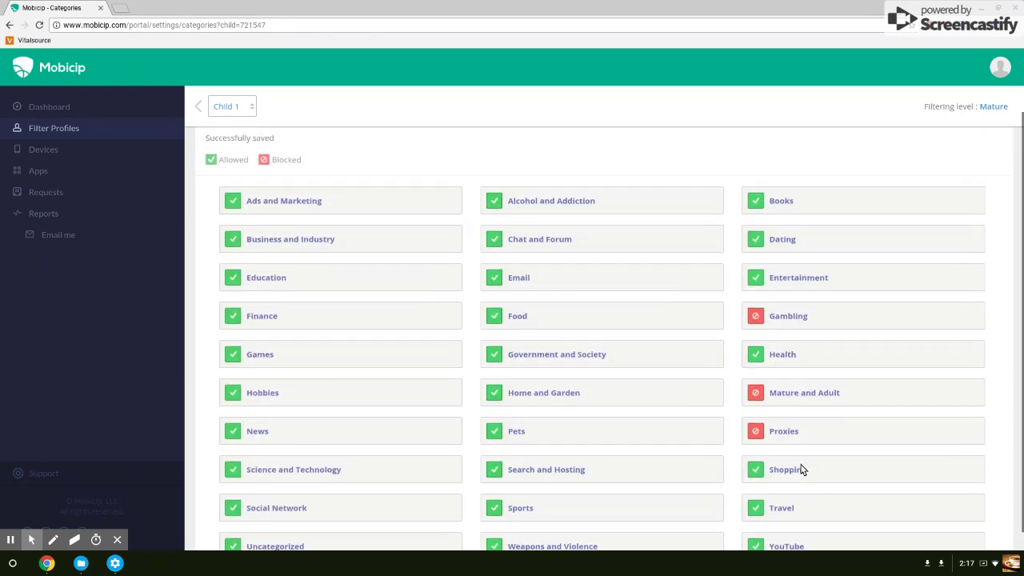
# Step: Try blocking the Weapons and Violence category and set it back to allowed
pyautogui.scroll(2, 800, 473)
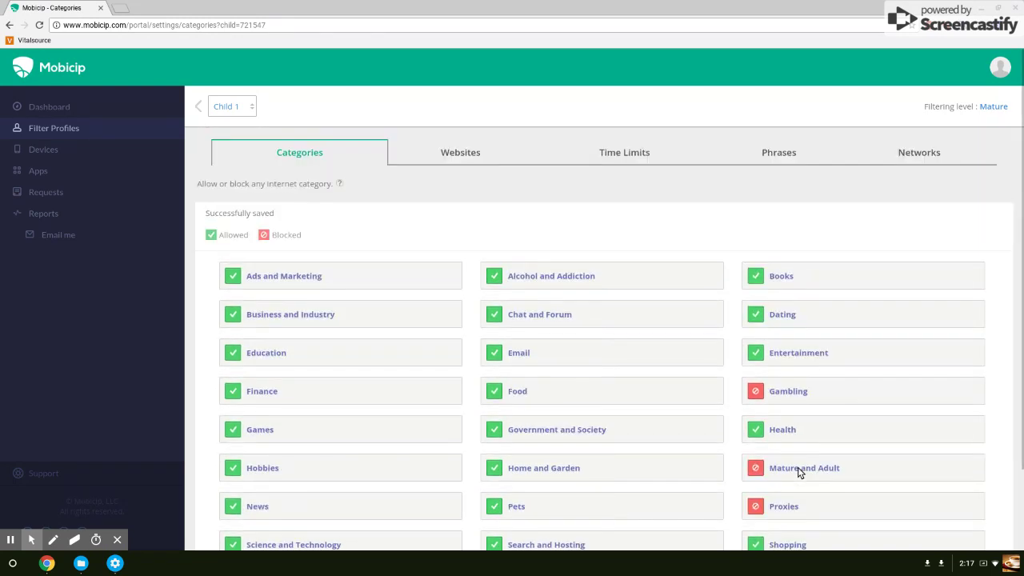
pyautogui.scroll(-2, 798, 473)
pyautogui.click(495, 526)
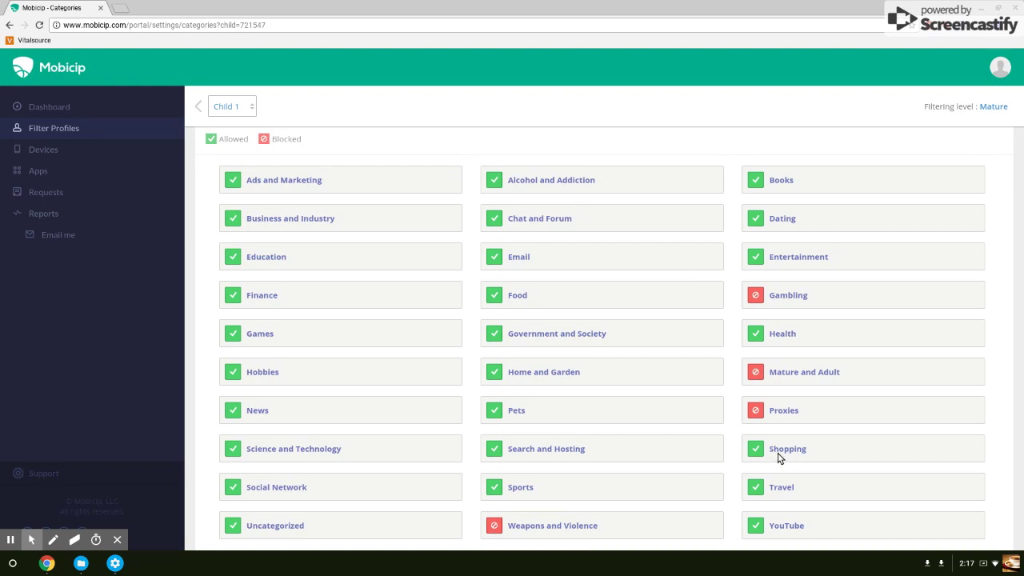
pyautogui.click(496, 531)
# Step: Block the Alcohol and Addiction, Chat and Forum, Social Network, Uncategorized, and Ads and Marketing categories
pyautogui.click(495, 183)
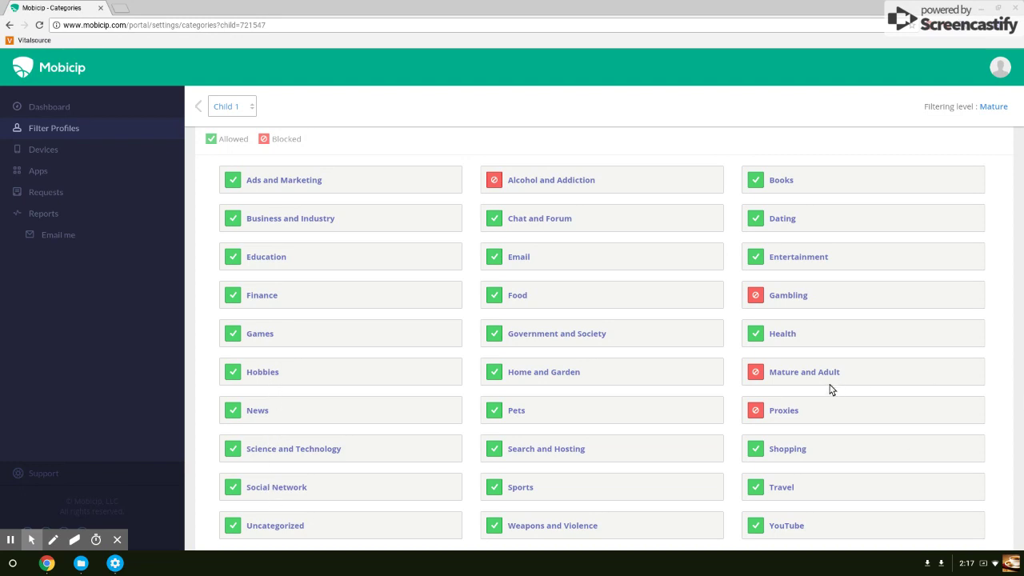
pyautogui.click(495, 219)
pyautogui.click(235, 488)
pyautogui.click(226, 532)
pyautogui.click(232, 531)
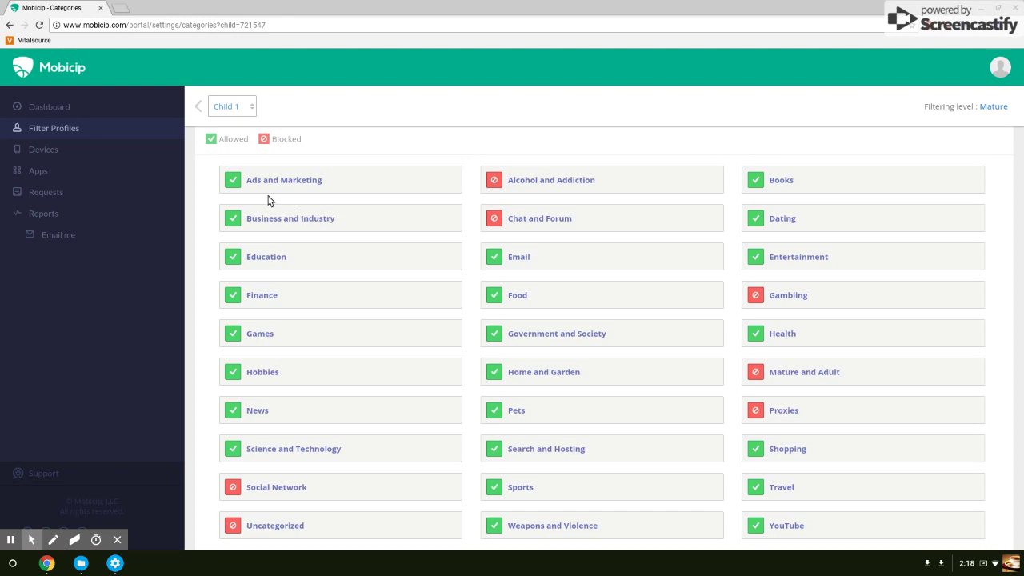
pyautogui.click(233, 181)
pyautogui.scroll(1, 522, 225)
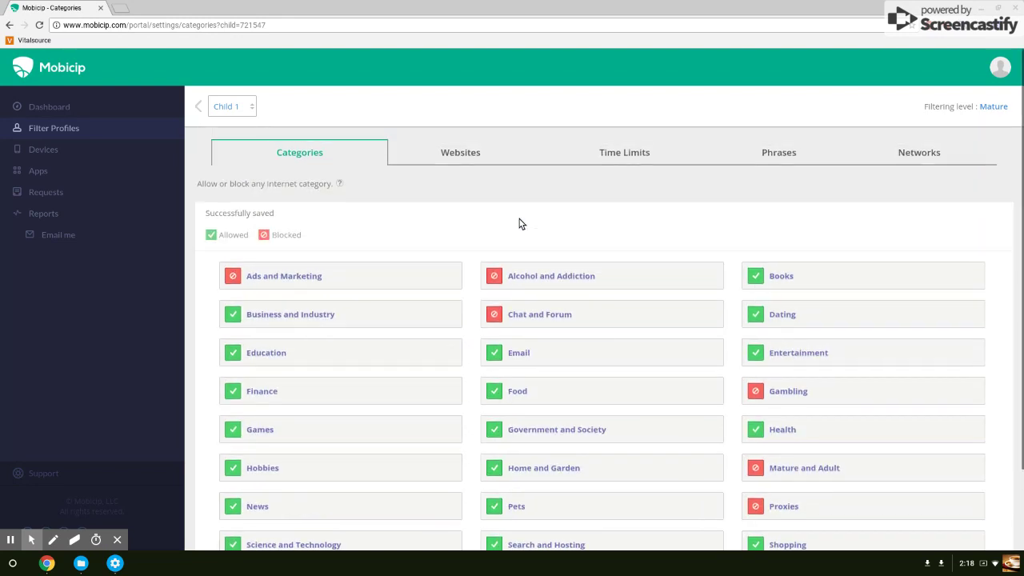
# Step: Examine the website blacklist and whitelist settings for Child 1, including their URL entry fields
pyautogui.click(462, 154)
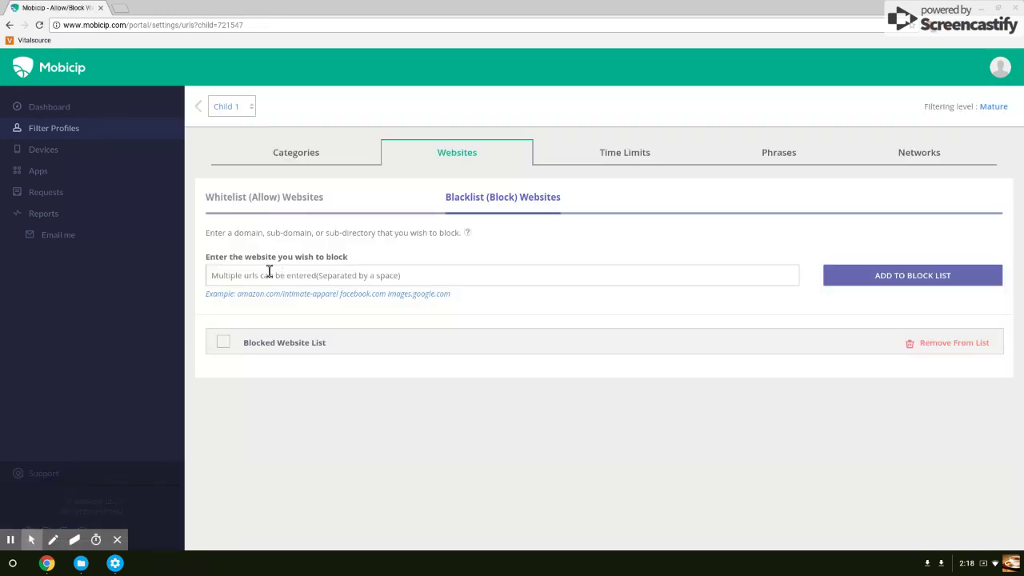
pyautogui.click(269, 272)
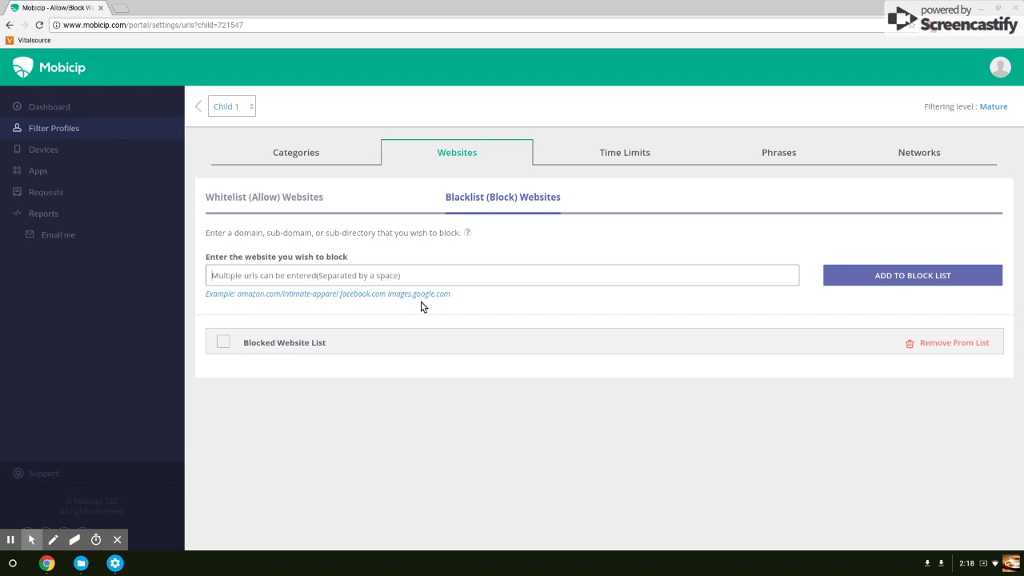
pyautogui.click(297, 197)
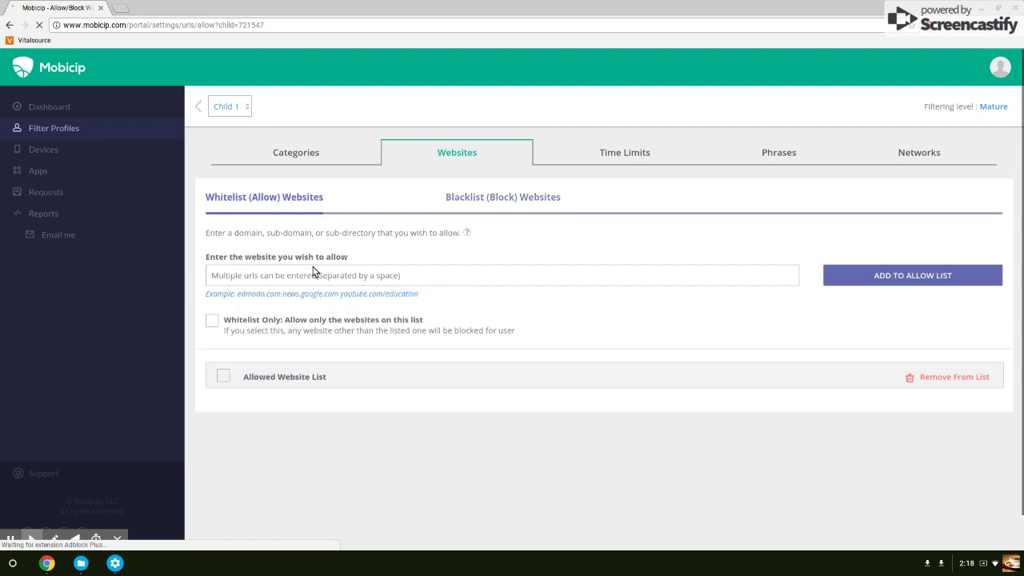
pyautogui.click(290, 274)
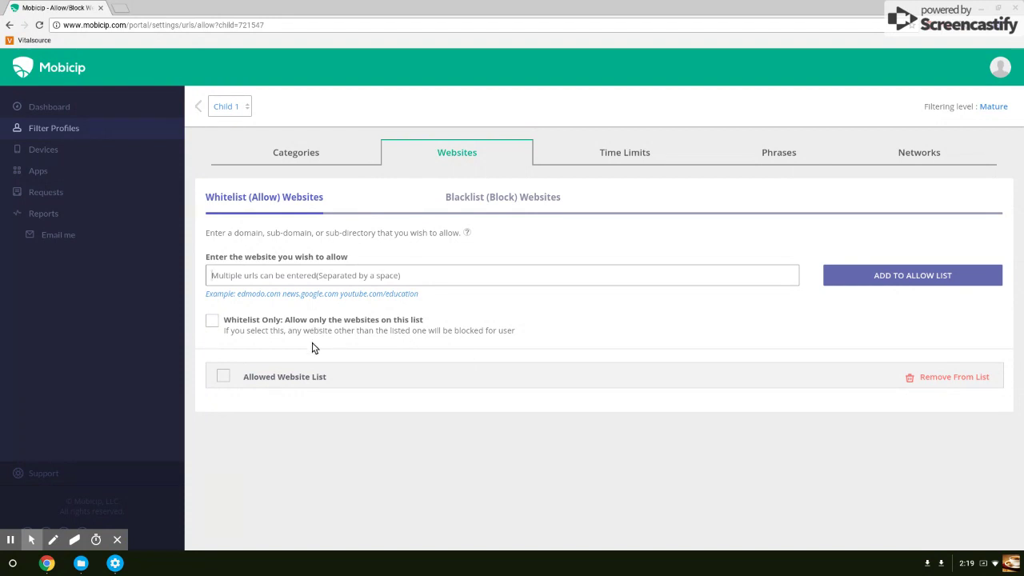
pyautogui.click(486, 202)
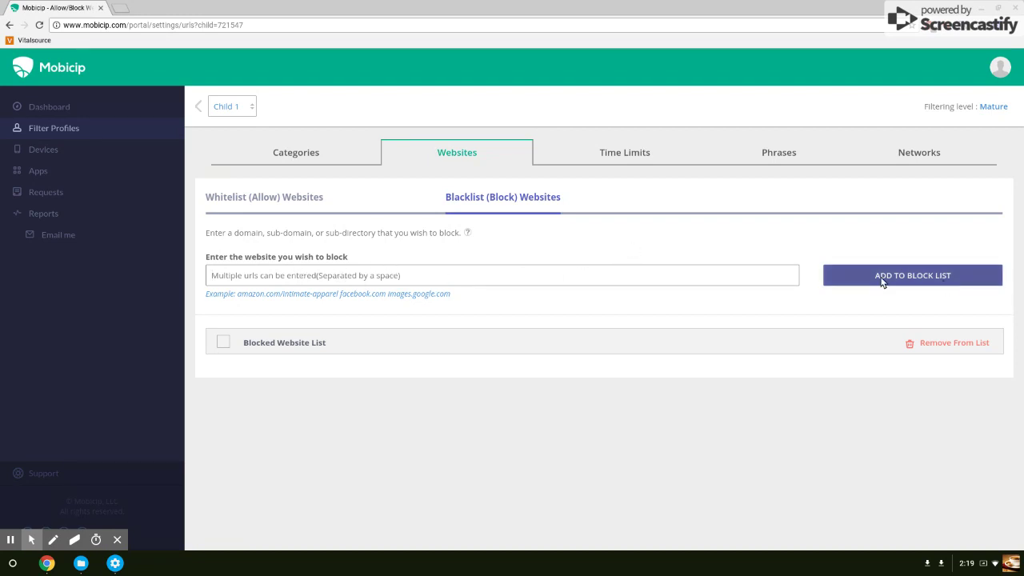
# Step: Set the time zone for Child 1's time limits to America/Chicago and save it
pyautogui.click(640, 156)
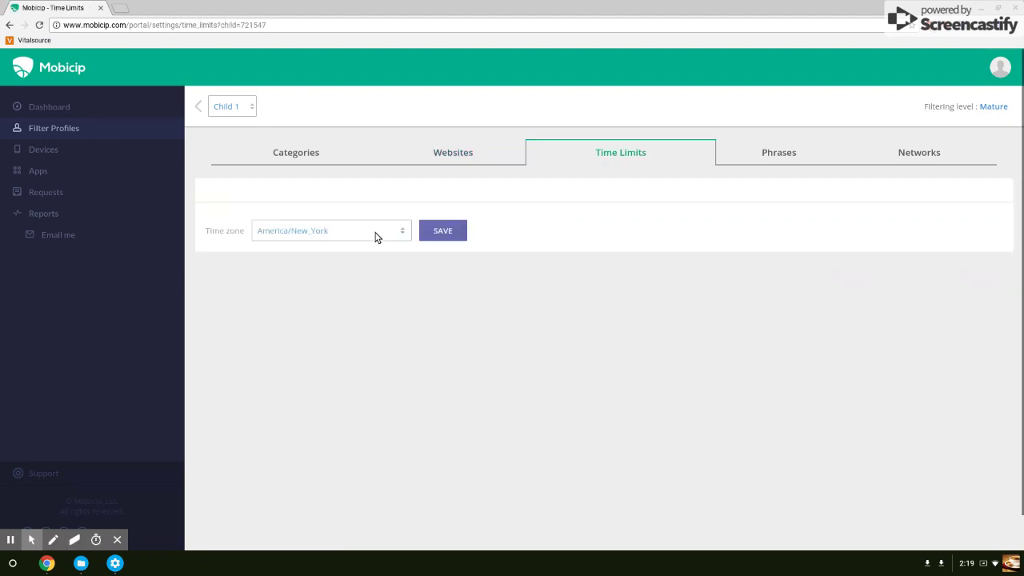
pyautogui.click(375, 234)
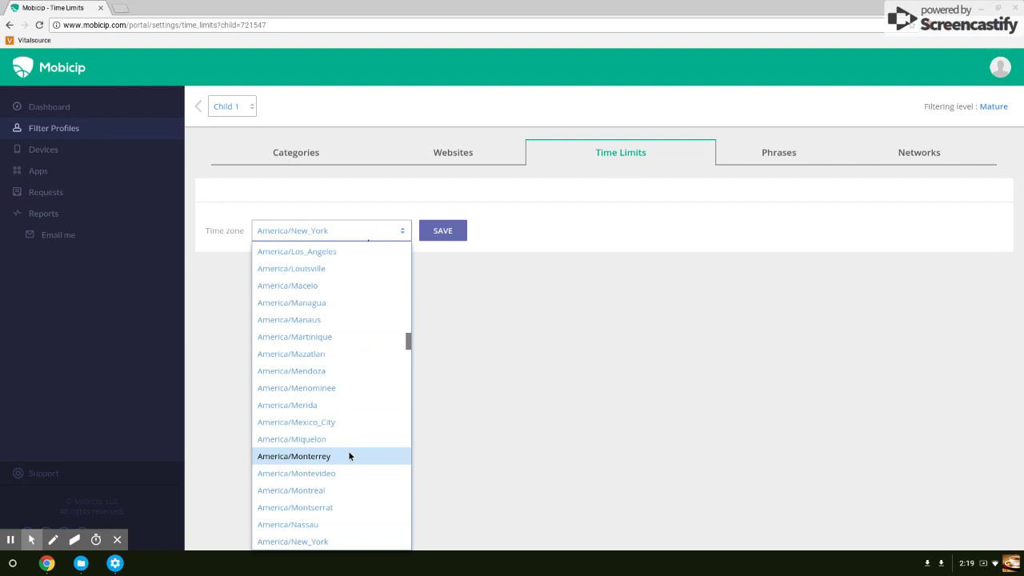
pyautogui.scroll(1, 346, 277)
pyautogui.scroll(5, 345, 276)
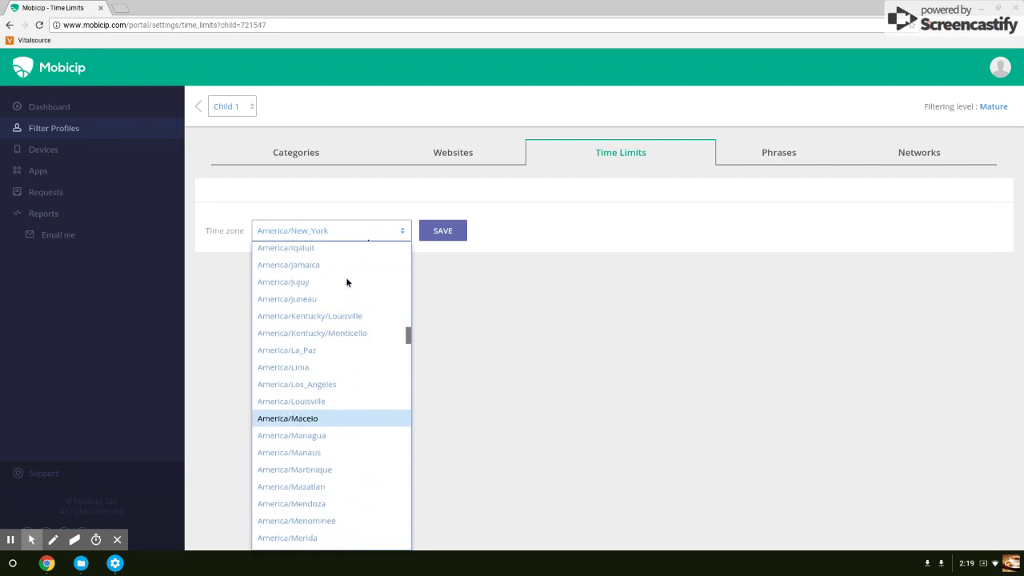
pyautogui.scroll(5, 345, 276)
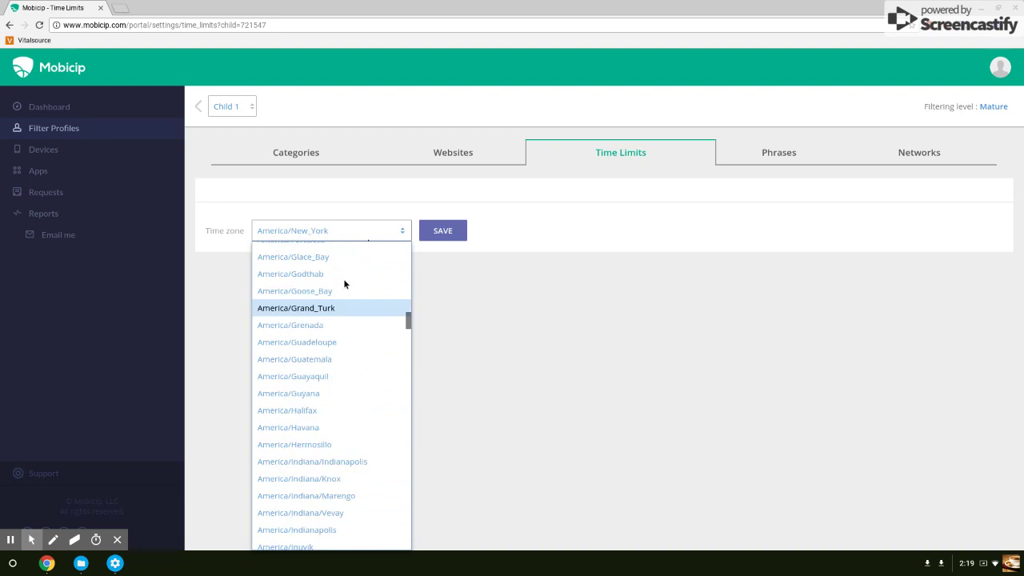
pyautogui.scroll(8, 343, 278)
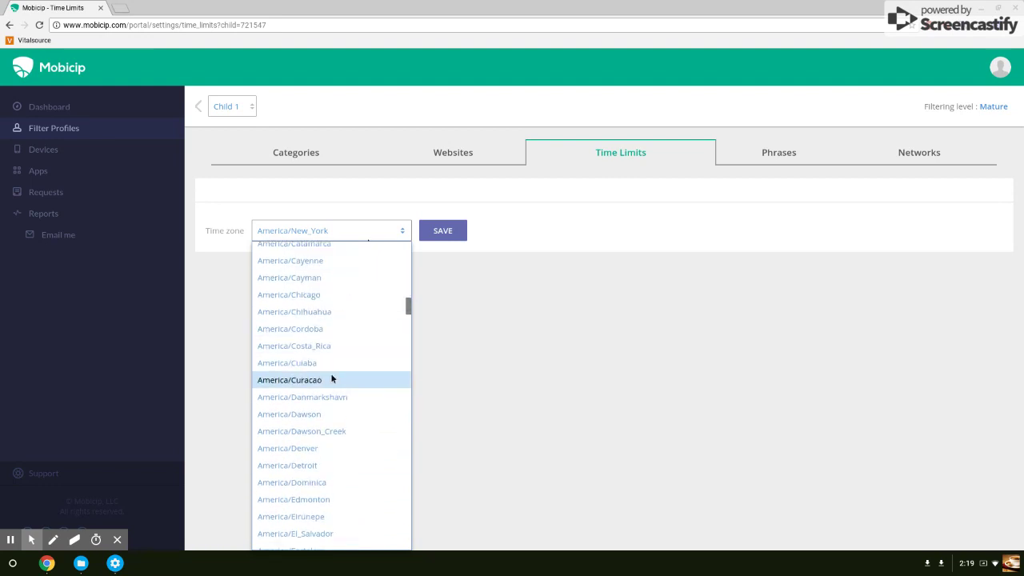
pyautogui.scroll(1, 336, 272)
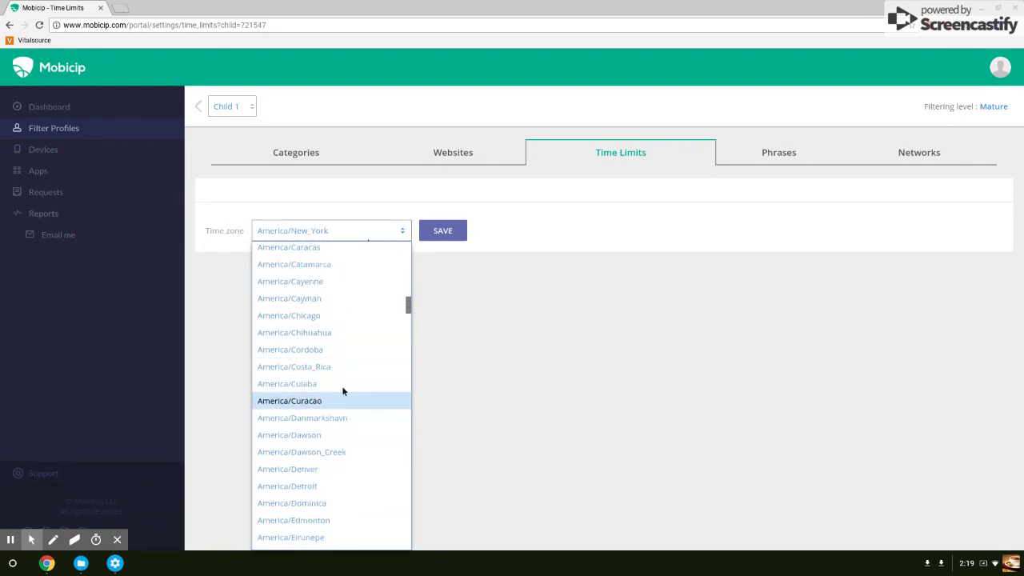
pyautogui.click(352, 317)
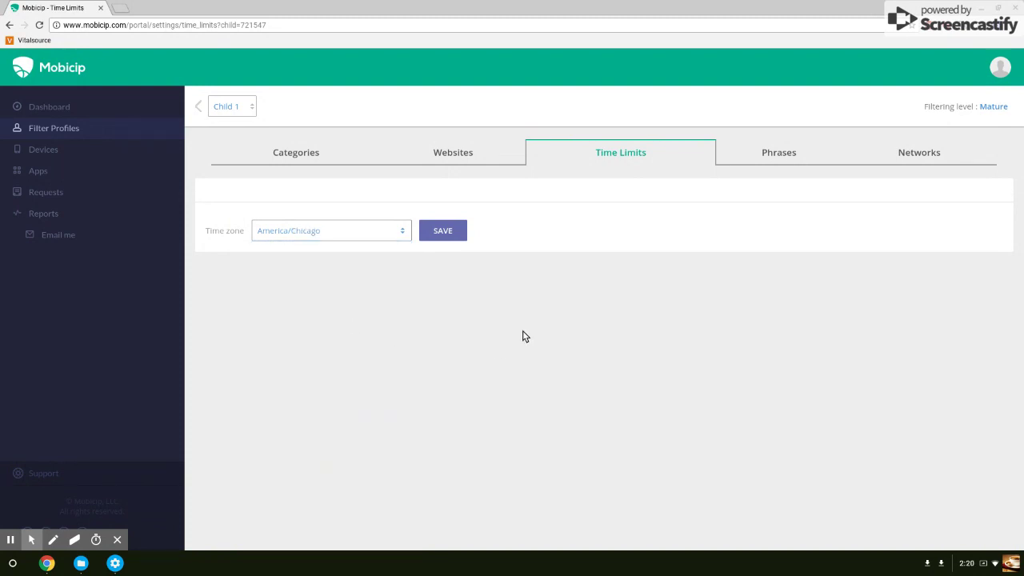
pyautogui.click(450, 240)
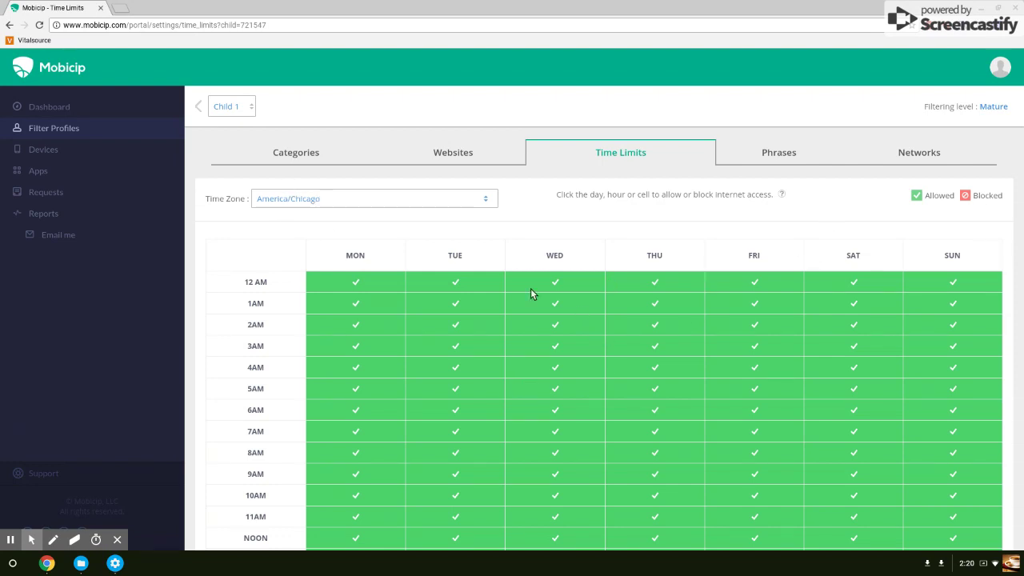
# Step: Block Child 1's internet access on Monday for each hour from 12 AM through 6 AM
pyautogui.scroll(-3, 530, 292)
pyautogui.click(364, 171)
pyautogui.click(361, 189)
pyautogui.click(359, 210)
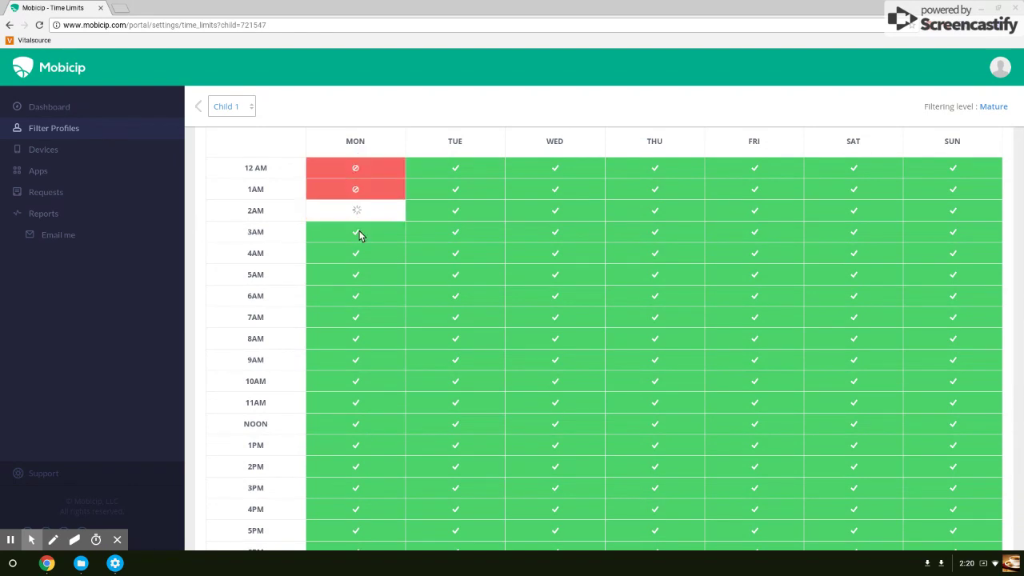
pyautogui.click(360, 233)
pyautogui.click(376, 261)
pyautogui.click(359, 276)
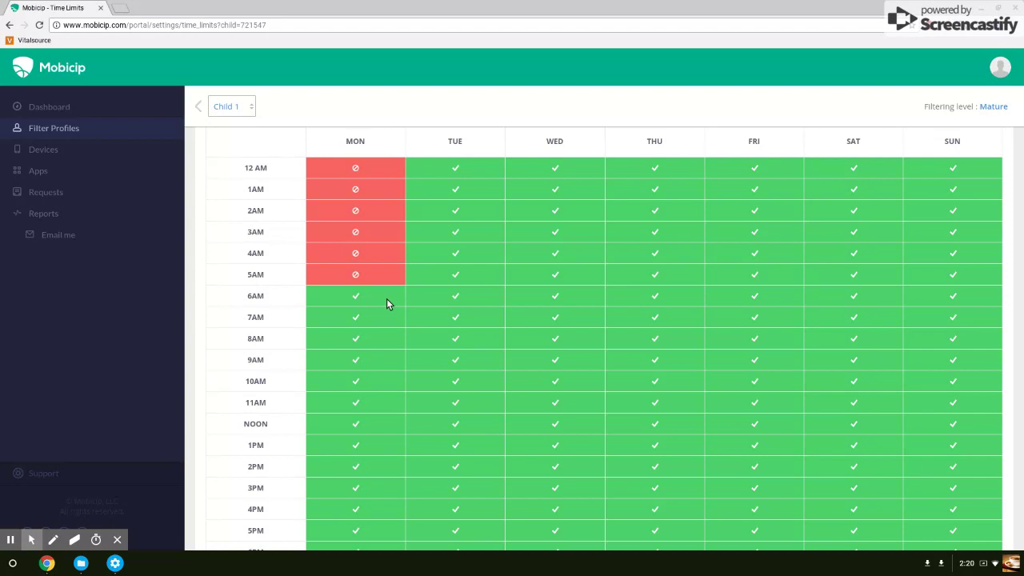
pyautogui.click(371, 301)
# Step: Block the Tuesday hours from 12 AM through 6 AM in the time limits grid
pyautogui.moveTo(483, 294); pyautogui.dragTo(475, 171)
pyautogui.click(477, 171)
pyautogui.click(461, 211)
pyautogui.click(450, 188)
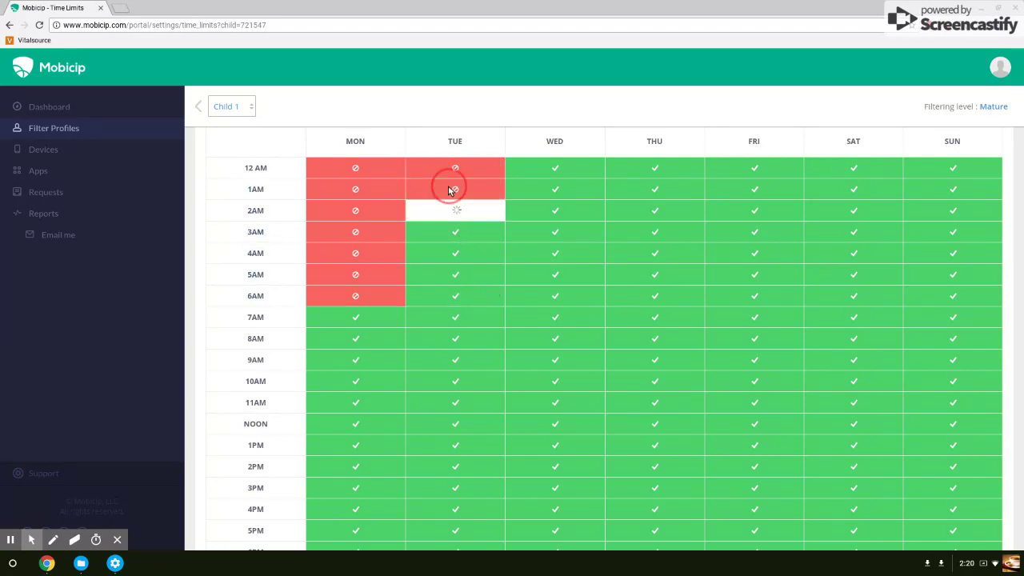
pyautogui.click(462, 240)
pyautogui.click(456, 256)
pyautogui.click(457, 278)
pyautogui.click(453, 297)
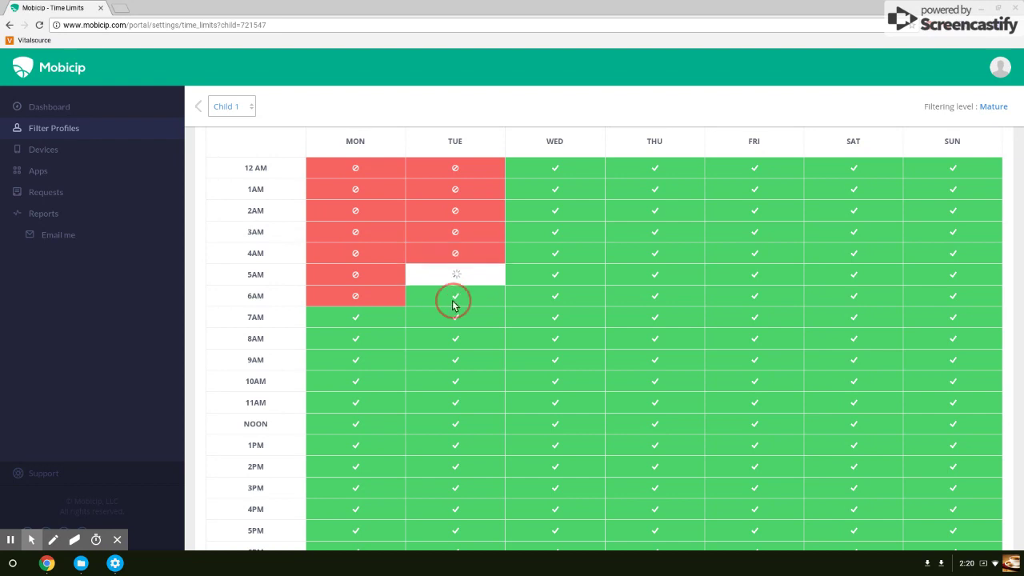
# Step: Block the Wednesday hours from 6 AM back to 12 AM in the time limits grid
pyautogui.click(560, 297)
pyautogui.click(560, 276)
pyautogui.click(564, 251)
pyautogui.click(568, 230)
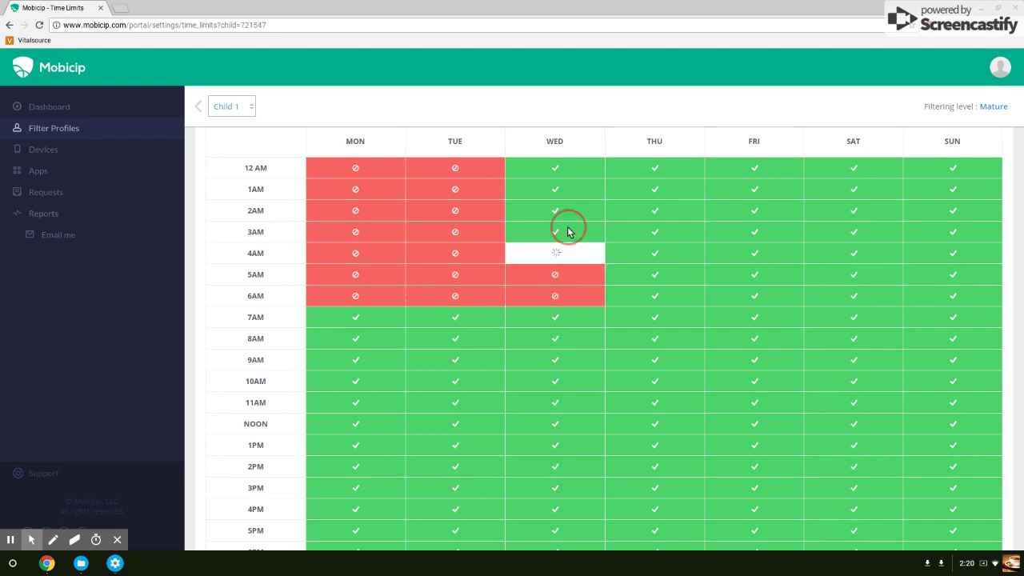
pyautogui.click(567, 213)
pyautogui.click(569, 185)
pyautogui.click(580, 170)
# Step: Block the Thursday hours from 12 AM through 6 AM in the time limits grid
pyautogui.click(630, 172)
pyautogui.click(633, 192)
pyautogui.click(644, 213)
pyautogui.click(647, 230)
pyautogui.click(646, 255)
pyautogui.click(645, 274)
pyautogui.click(645, 295)
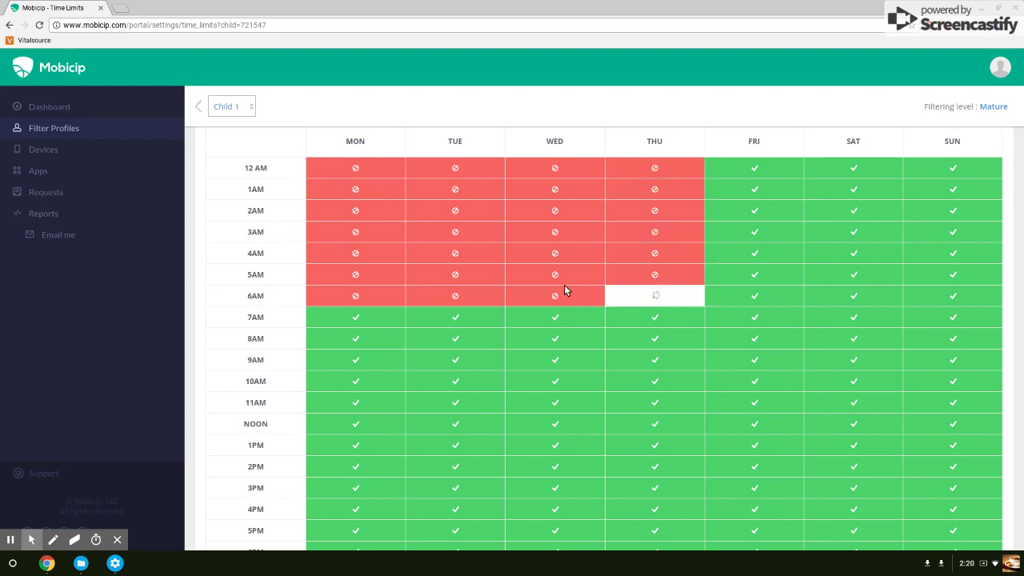
# Step: Block the 11 PM hour on every day from Monday through Sunday, keeping Wednesday's 10 PM hour allowed
pyautogui.scroll(-2, 523, 325)
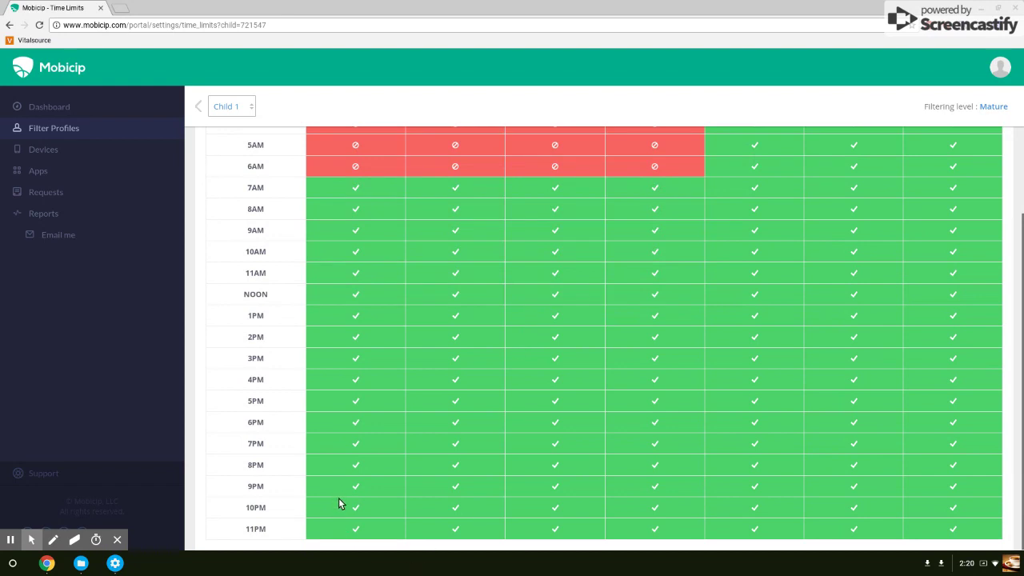
pyautogui.click(337, 528)
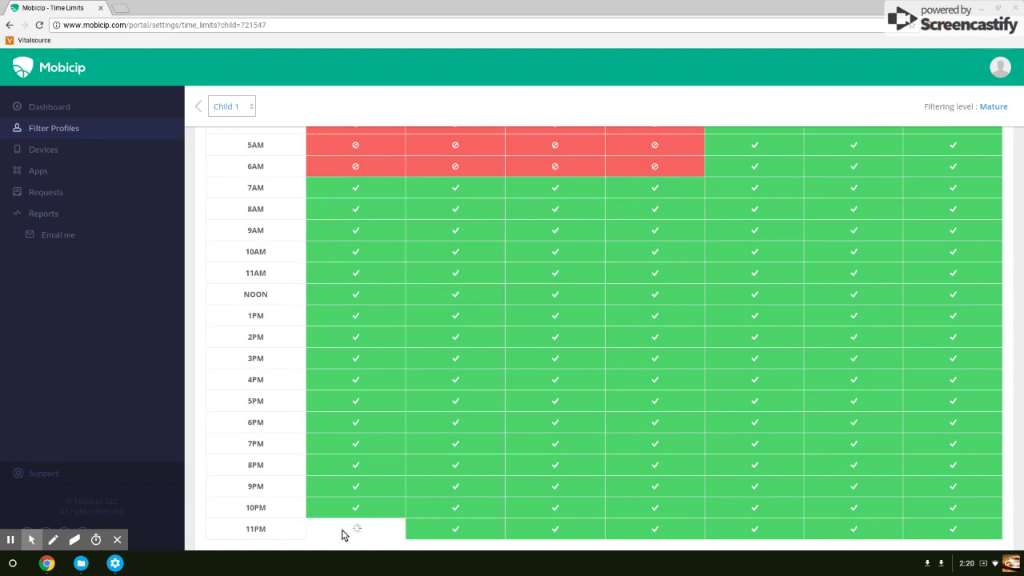
pyautogui.click(494, 530)
pyautogui.click(539, 516)
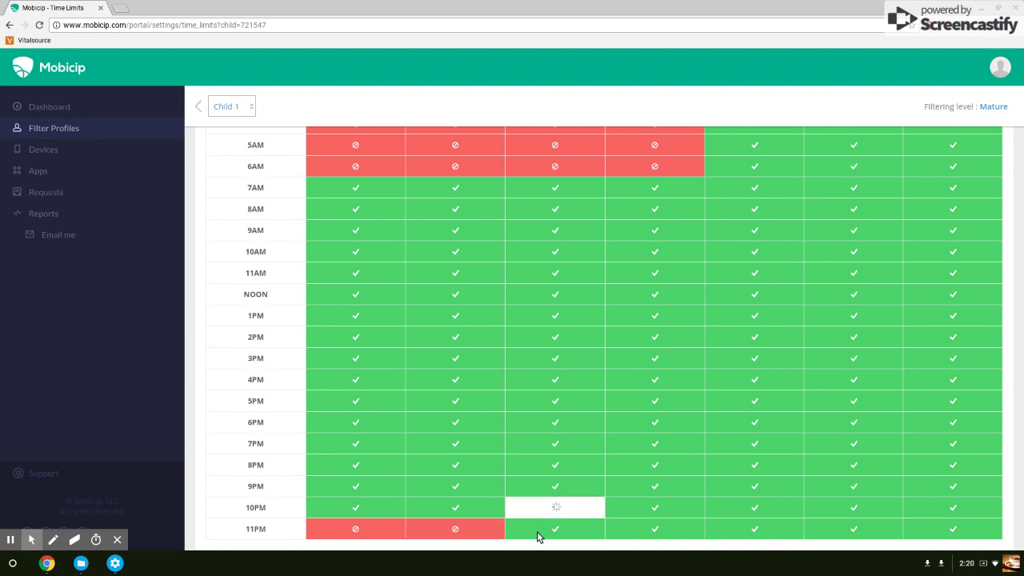
pyautogui.click(544, 528)
pyautogui.click(544, 512)
pyautogui.click(663, 528)
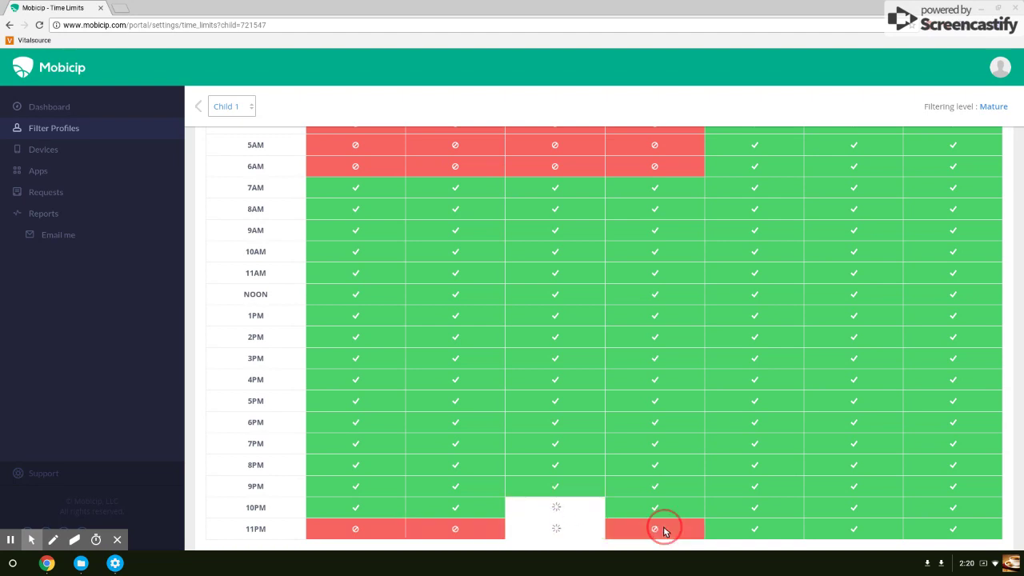
pyautogui.click(757, 528)
pyautogui.click(865, 532)
pyautogui.click(937, 532)
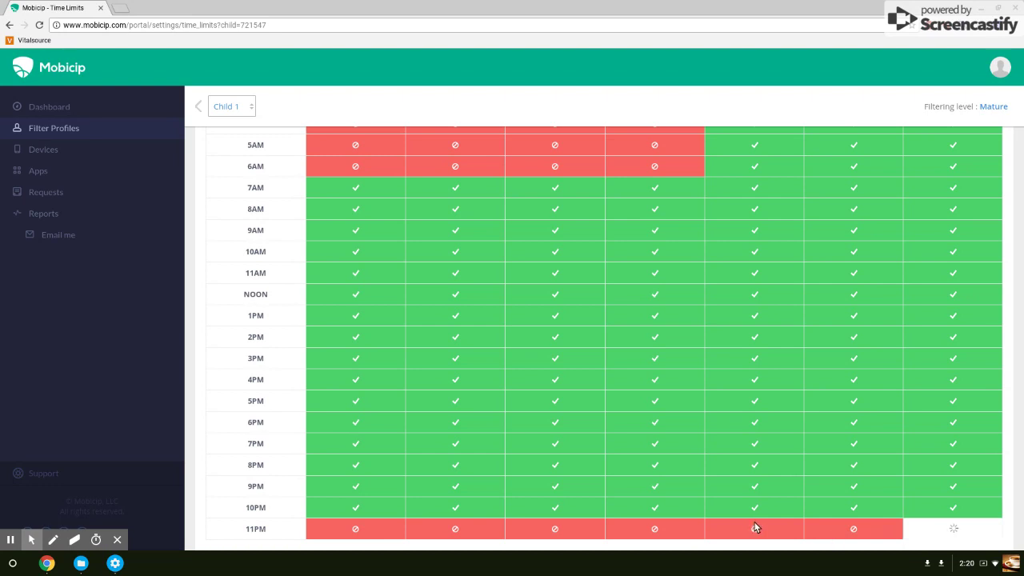
# Step: Examine Child 1's blocked phrase settings and the exempt network settings, including their phrase and IP address entry fields
pyautogui.scroll(5, 740, 444)
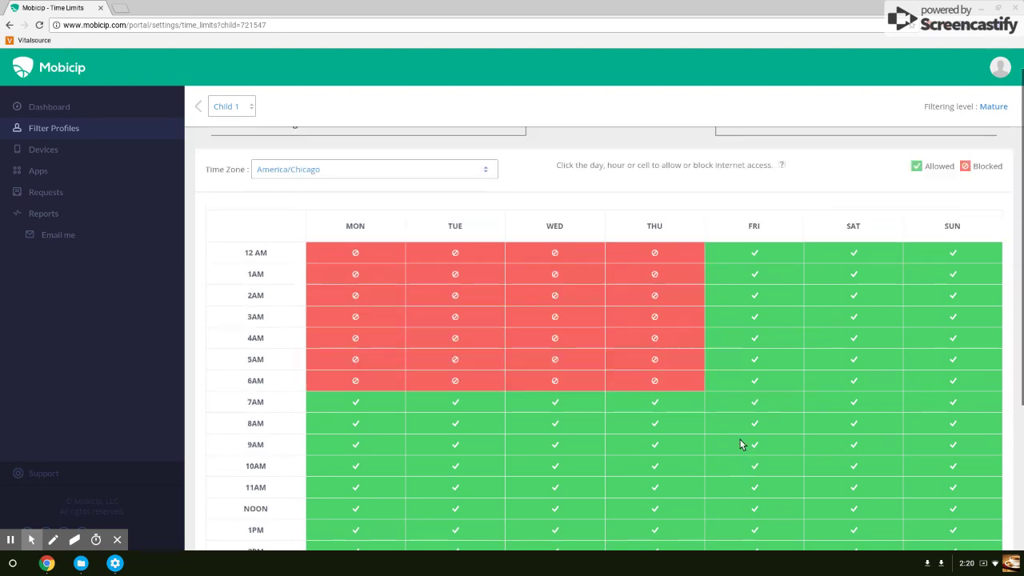
pyautogui.click(774, 162)
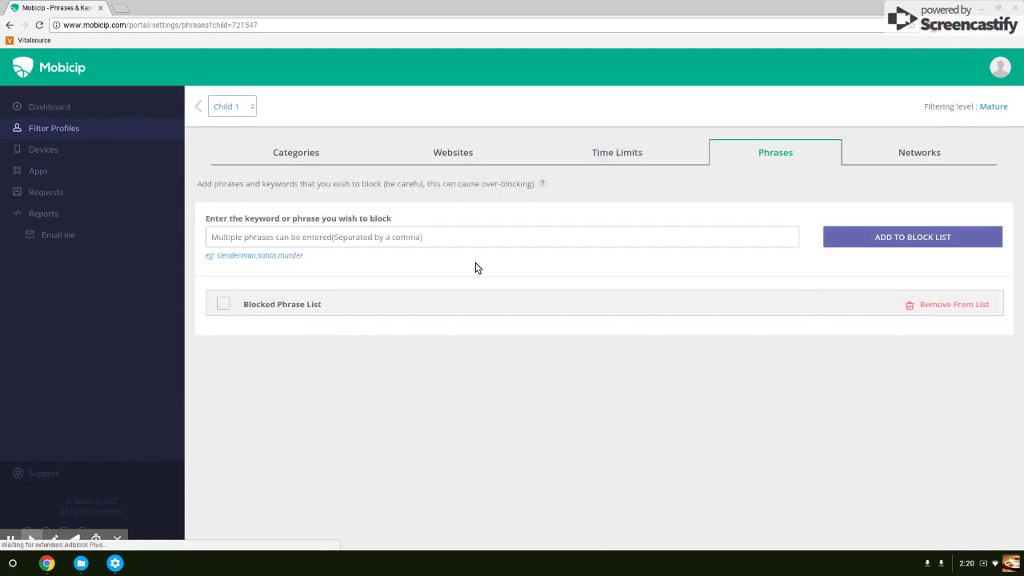
pyautogui.click(265, 236)
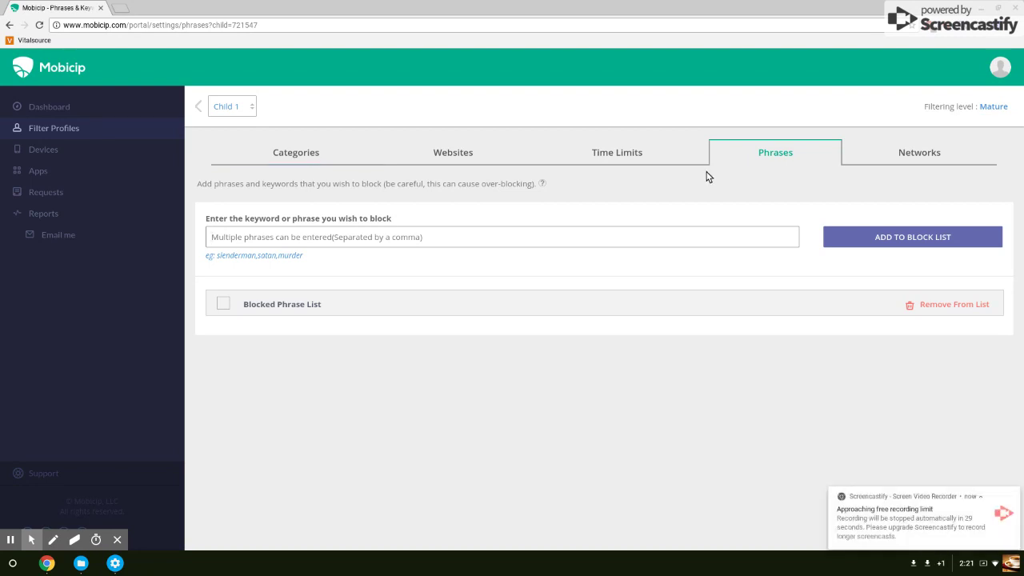
pyautogui.click(898, 160)
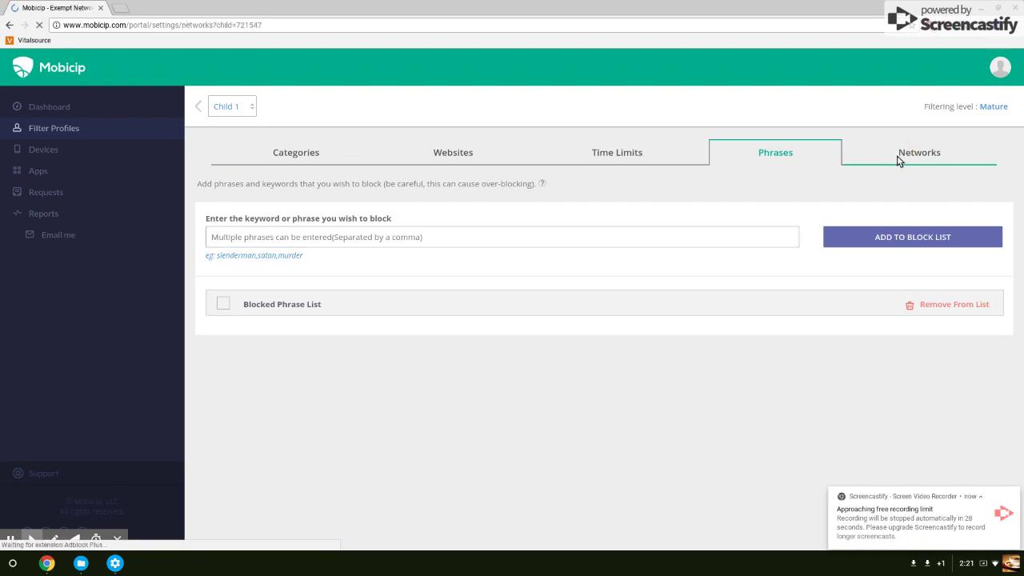
pyautogui.click(354, 237)
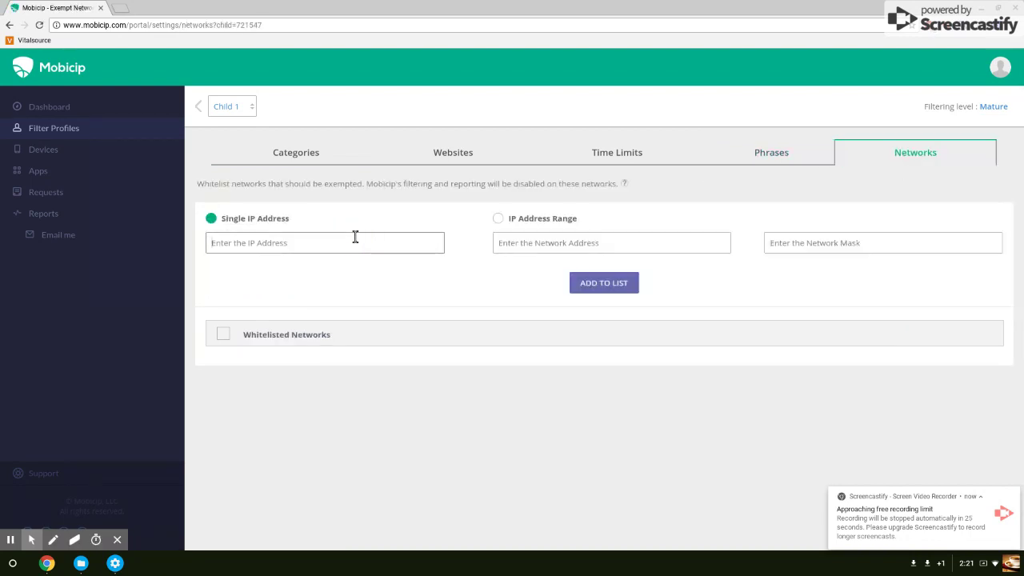